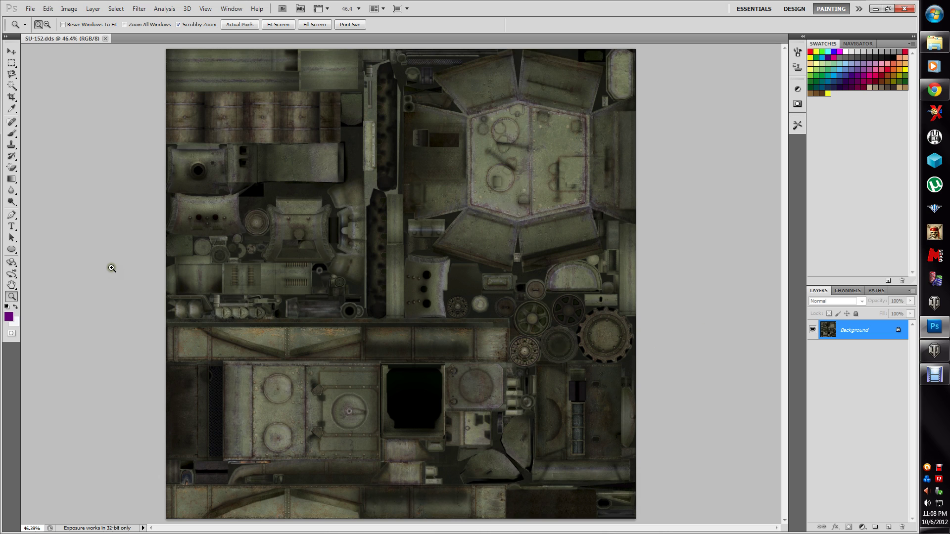
Step: Browse the Open dialog among the SU-152 files, then close it without opening anything
{"action": "left_click", "coordinate": [45, 41]}
{"action": "left_click", "coordinate": [31, 8]}
{"action": "left_click", "coordinate": [35, 28]}
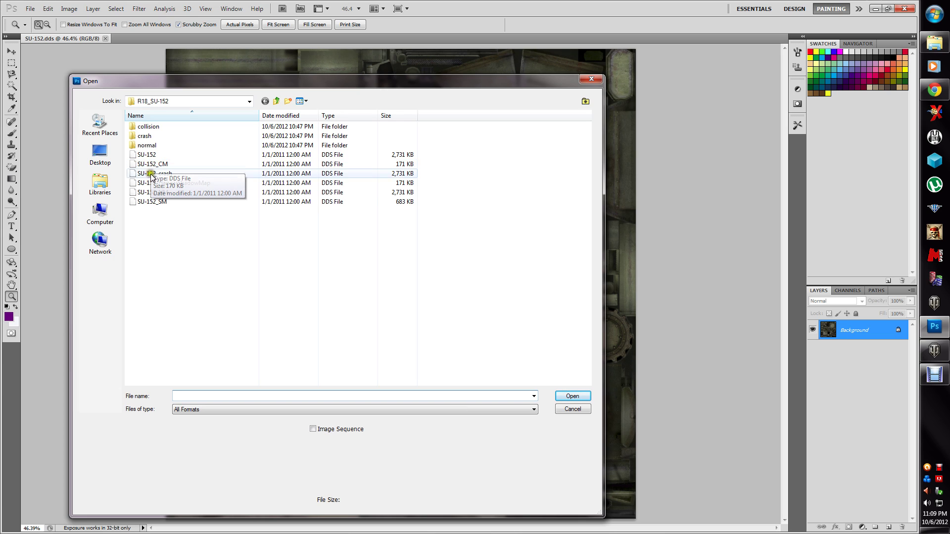
{"action": "left_click", "coordinate": [154, 183]}
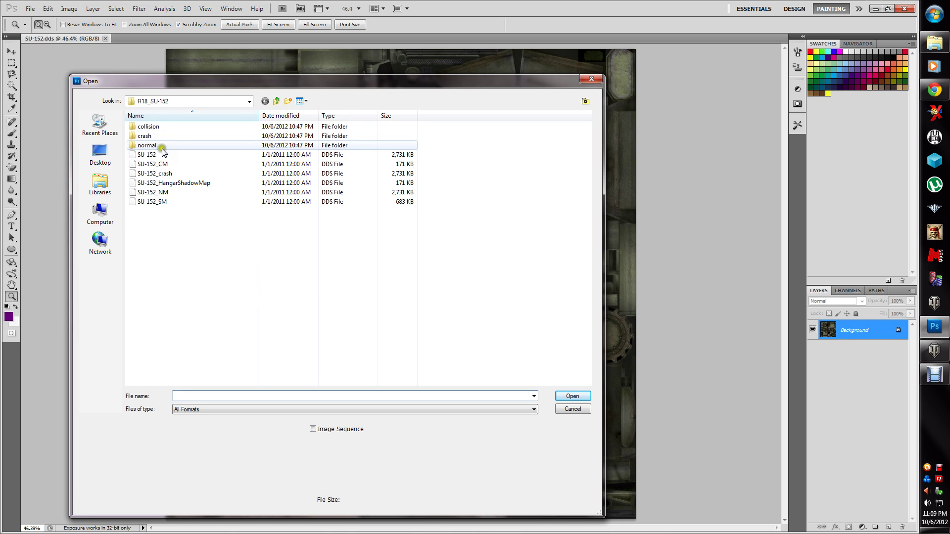
{"action": "left_click", "coordinate": [154, 154]}
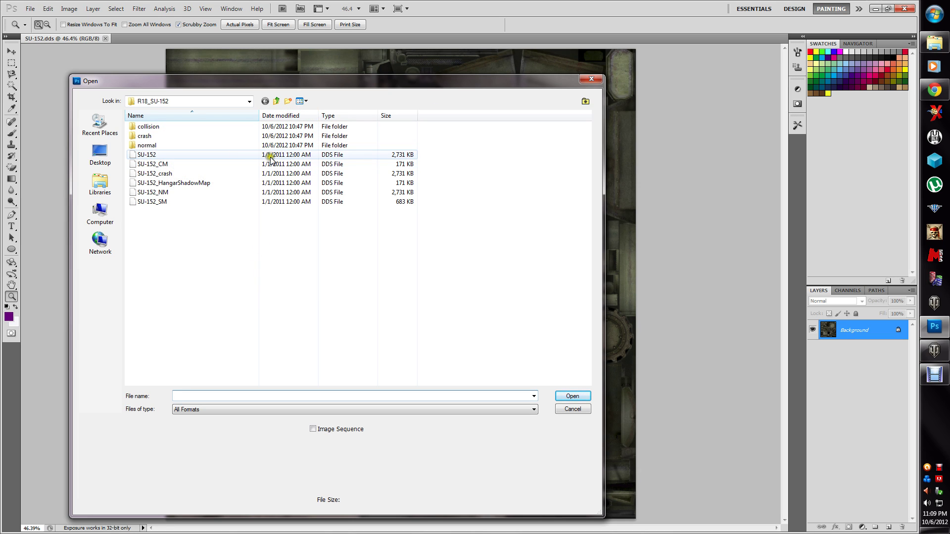
{"action": "left_click", "coordinate": [352, 146]}
{"action": "left_click", "coordinate": [589, 79]}
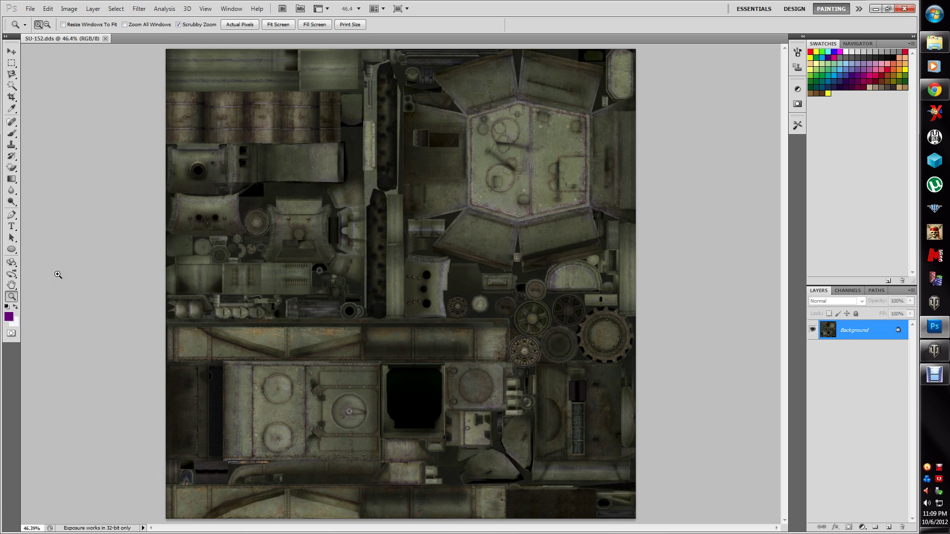
Step: Copy a rectangular barrel strip near the top of the texture onto new Layer 1
{"action": "left_click", "coordinate": [16, 66]}
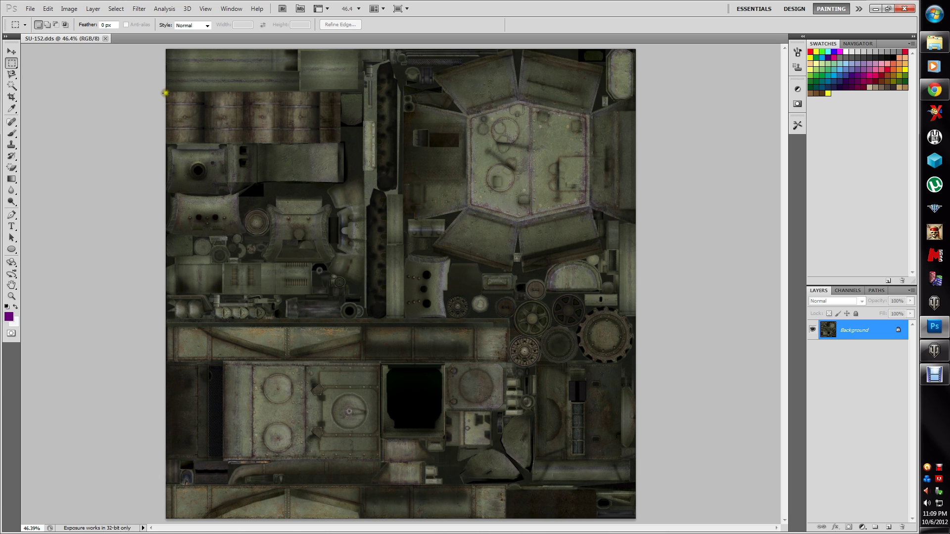
{"action": "left_click_drag", "start_coordinate": [165, 92], "coordinate": [338, 142]}
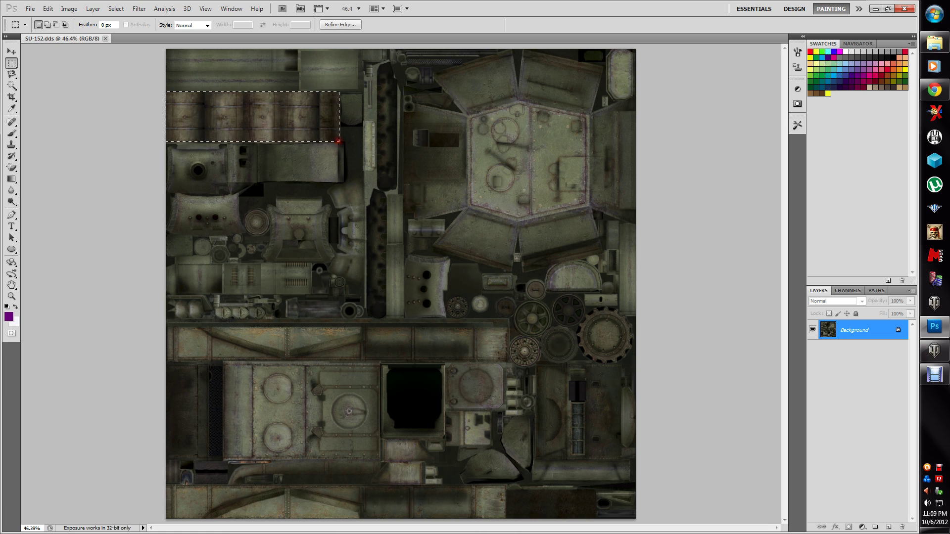
{"action": "right_click", "coordinate": [262, 122]}
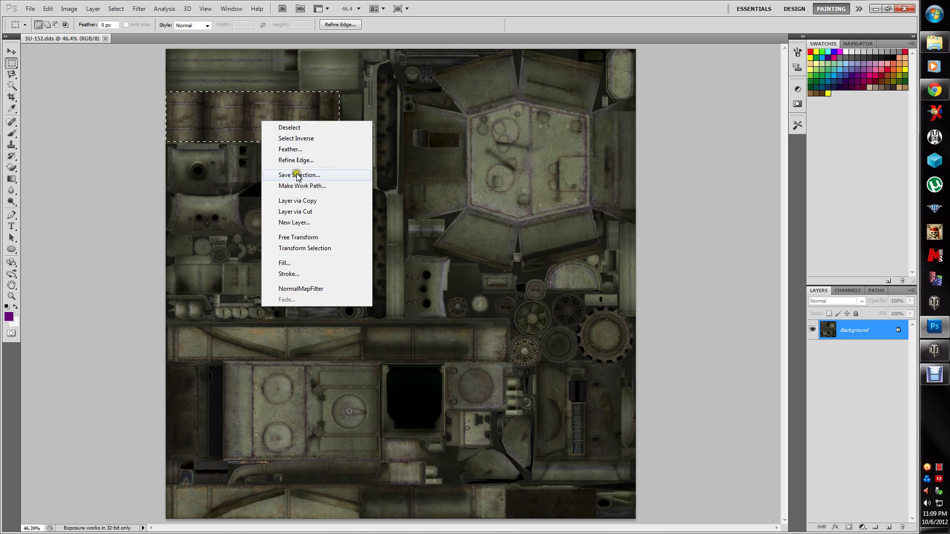
{"action": "left_click", "coordinate": [302, 200]}
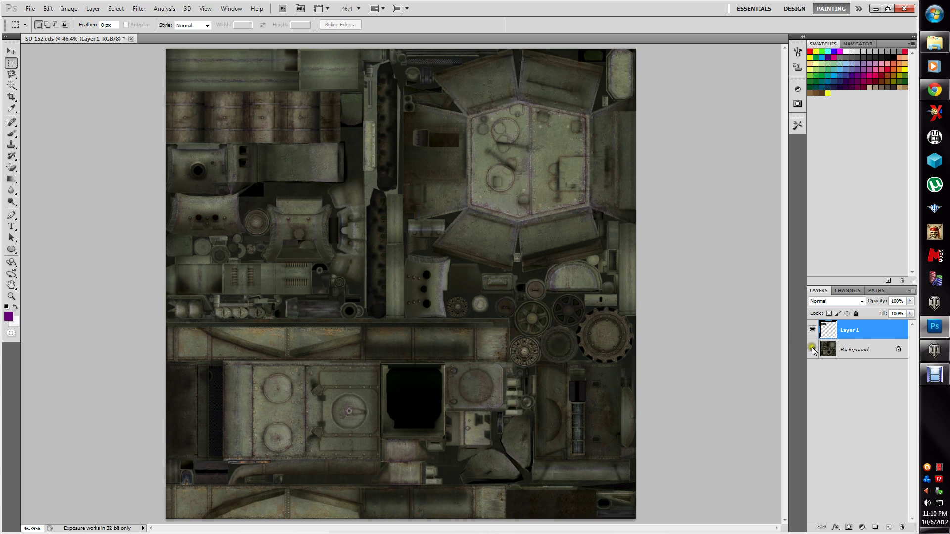
Step: Hide Layer 1 and place a 66 px circular selection over the round part beside the gears
{"action": "left_click", "coordinate": [813, 330]}
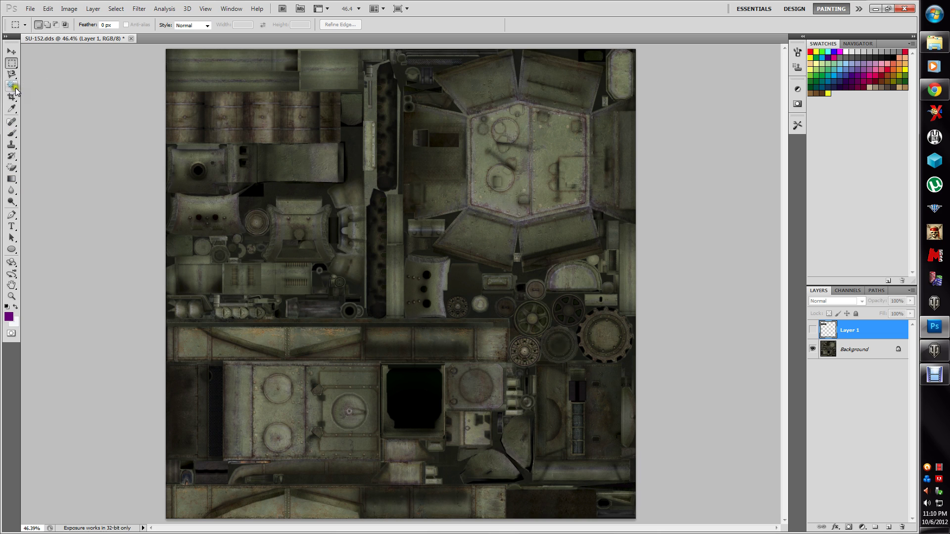
{"action": "left_click_drag", "start_coordinate": [12, 63], "coordinate": [37, 72]}
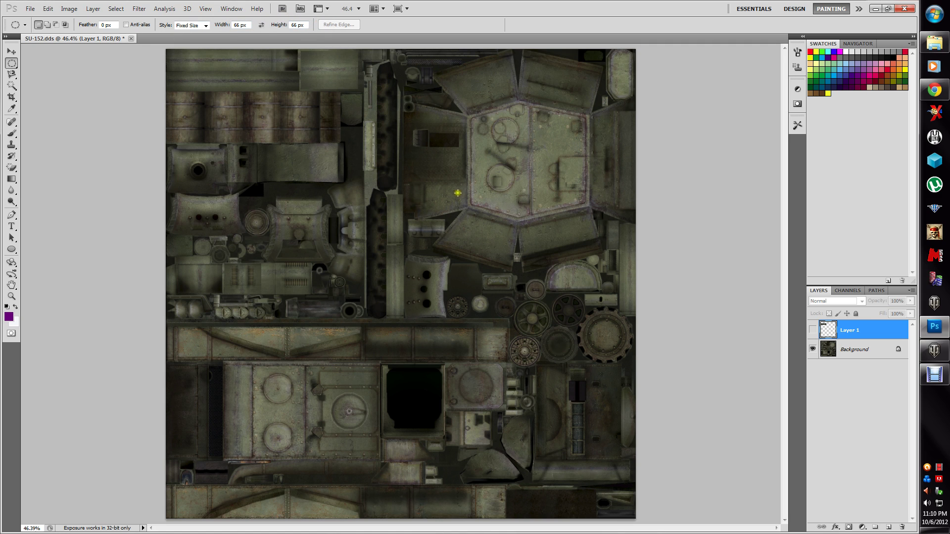
{"action": "left_click", "coordinate": [535, 289]}
{"action": "left_click", "coordinate": [11, 52]}
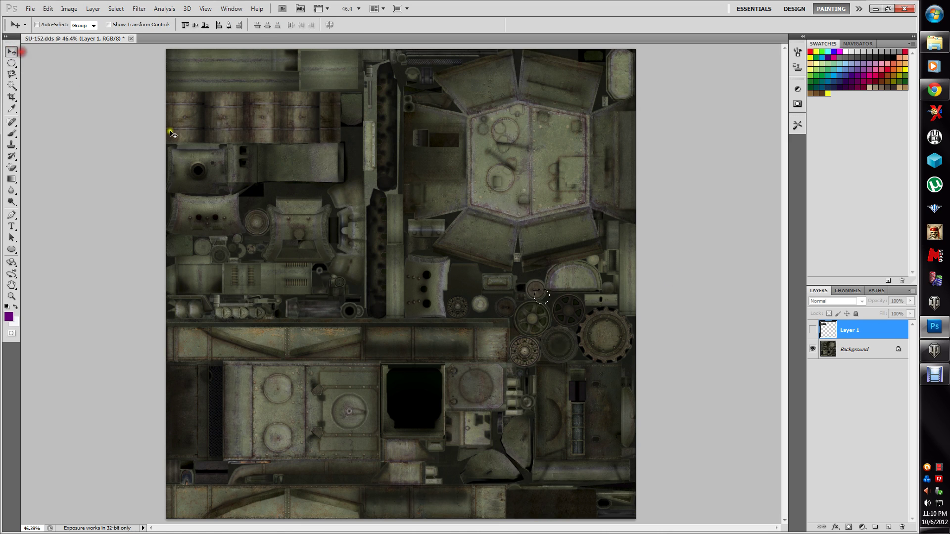
{"action": "left_click_drag", "start_coordinate": [459, 306], "coordinate": [452, 297]}
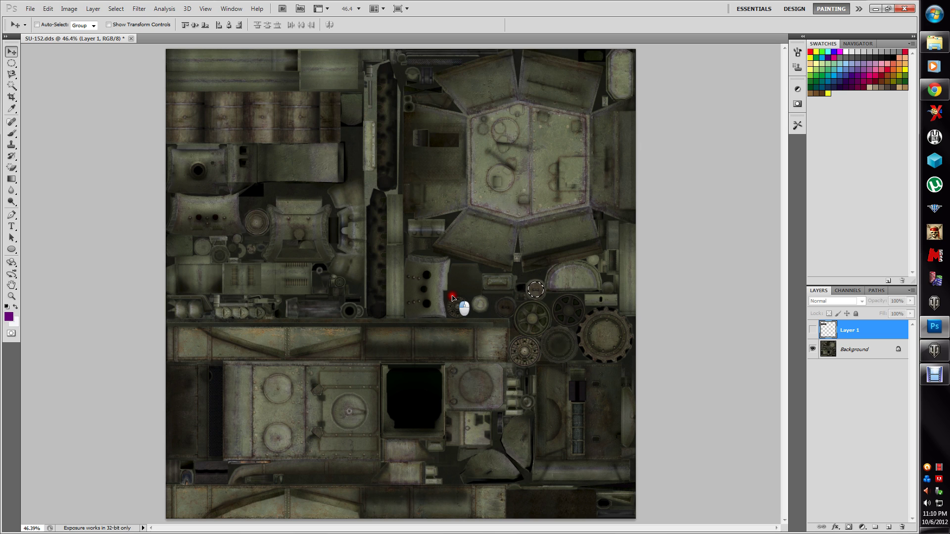
{"action": "left_click_drag", "start_coordinate": [453, 297], "coordinate": [453, 298]}
Step: Zoom in on the gear wheels and make the Background layer active
{"action": "left_click", "coordinate": [12, 297]}
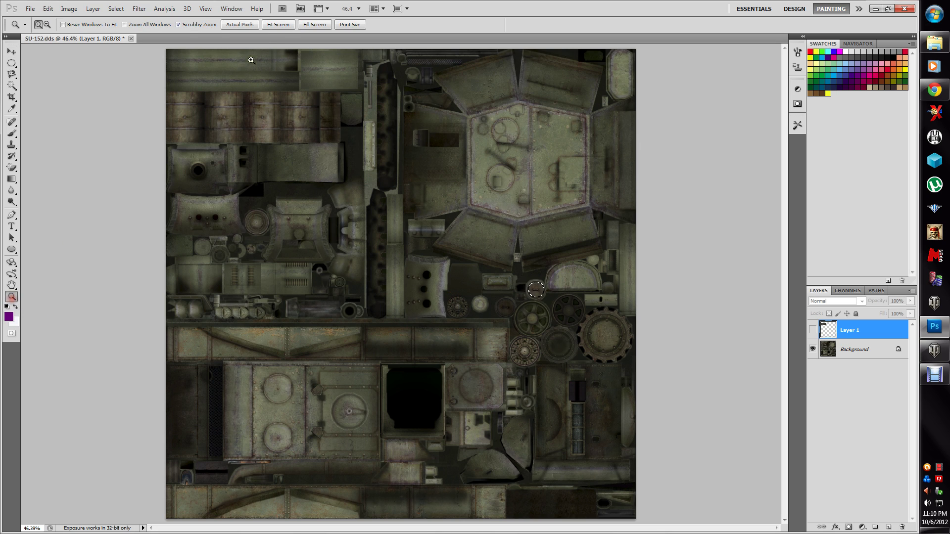
{"action": "left_click", "coordinate": [302, 28]}
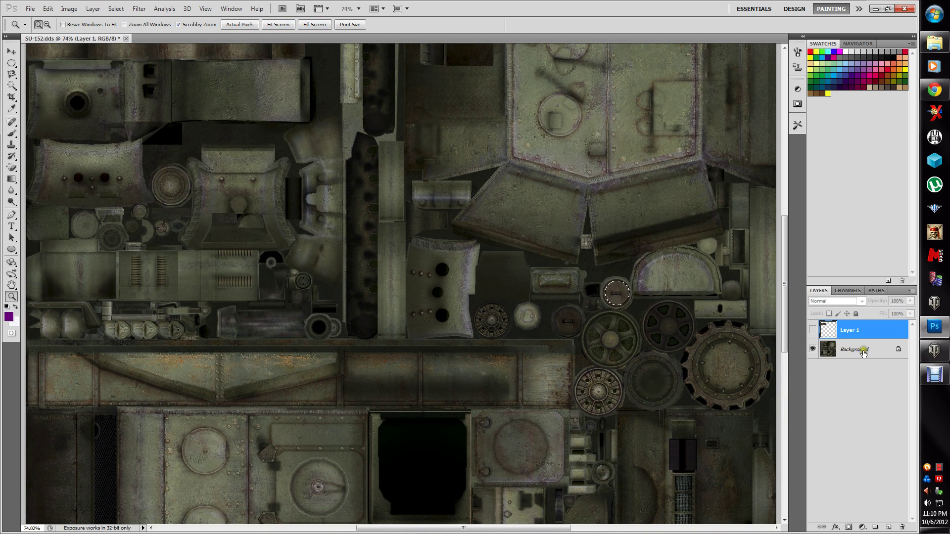
{"action": "left_click", "coordinate": [852, 330]}
{"action": "left_click", "coordinate": [853, 348]}
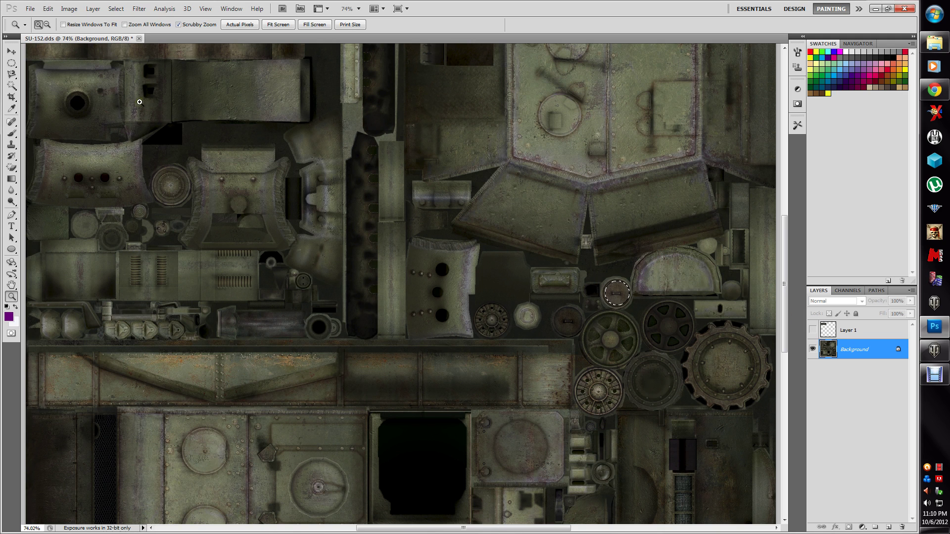
Step: Copy the circled round part onto a new Layer 2 with Layer via Copy
{"action": "left_click", "coordinate": [48, 10]}
{"action": "mouse_move", "coordinate": [93, 9]}
{"action": "left_click", "coordinate": [11, 62]}
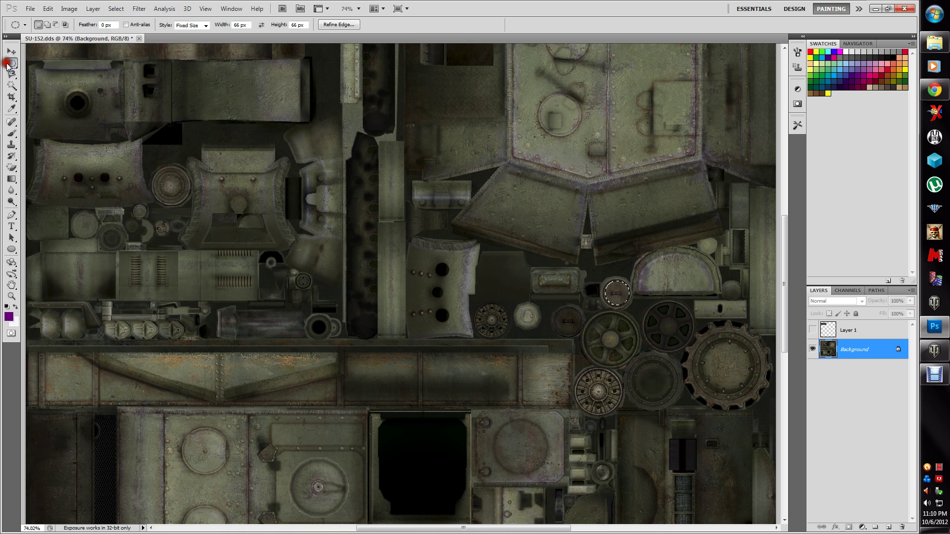
{"action": "right_click", "coordinate": [616, 296]}
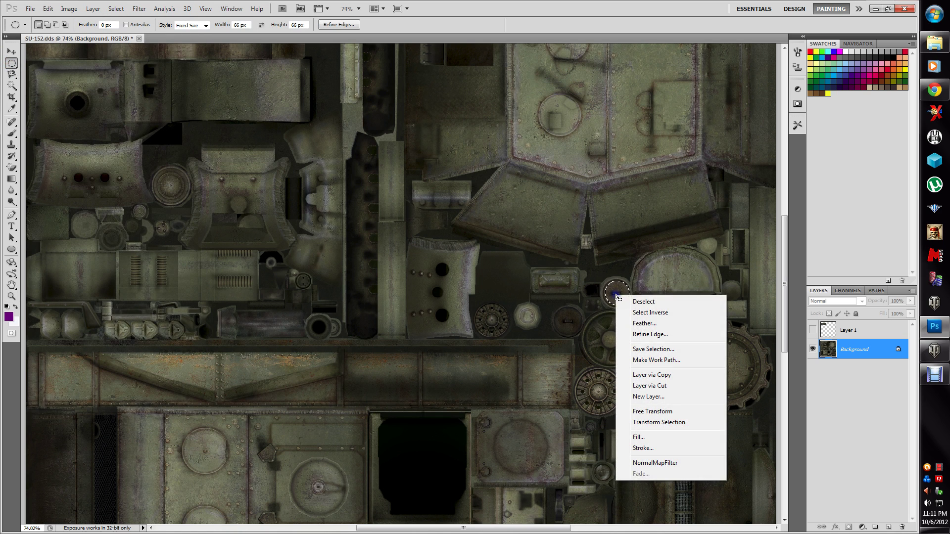
{"action": "left_click", "coordinate": [652, 385]}
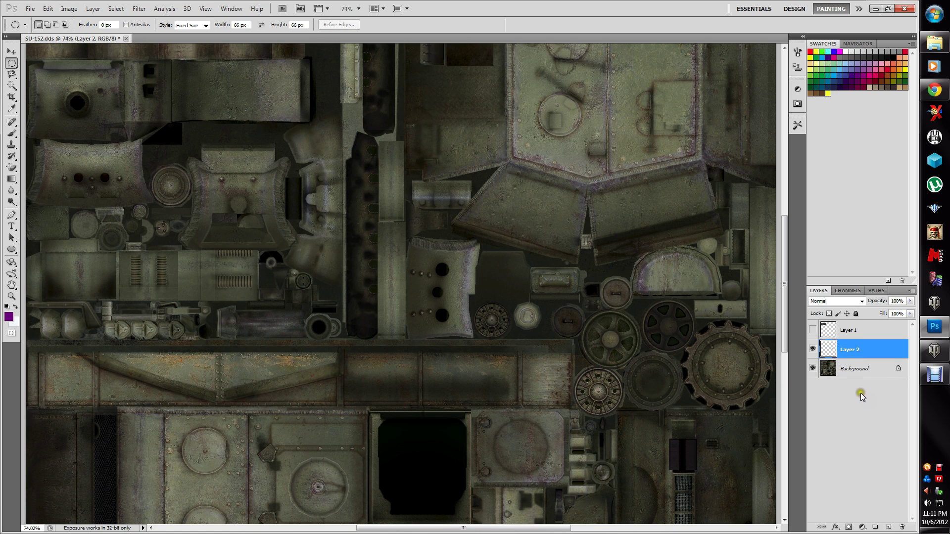
Step: Fit the texture on screen, reshow Layer 1 and nudge its barrel strip down and right
{"action": "left_click", "coordinate": [12, 296]}
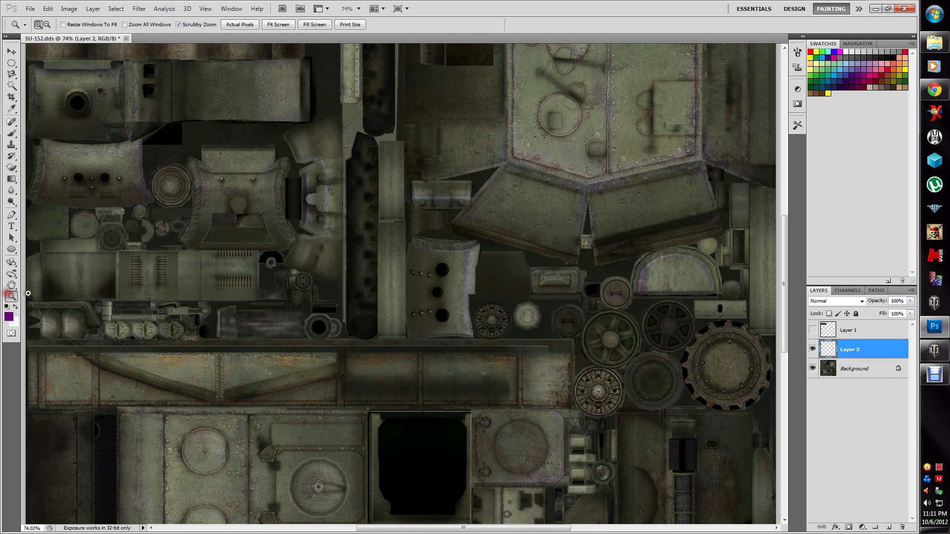
{"action": "left_click", "coordinate": [276, 28]}
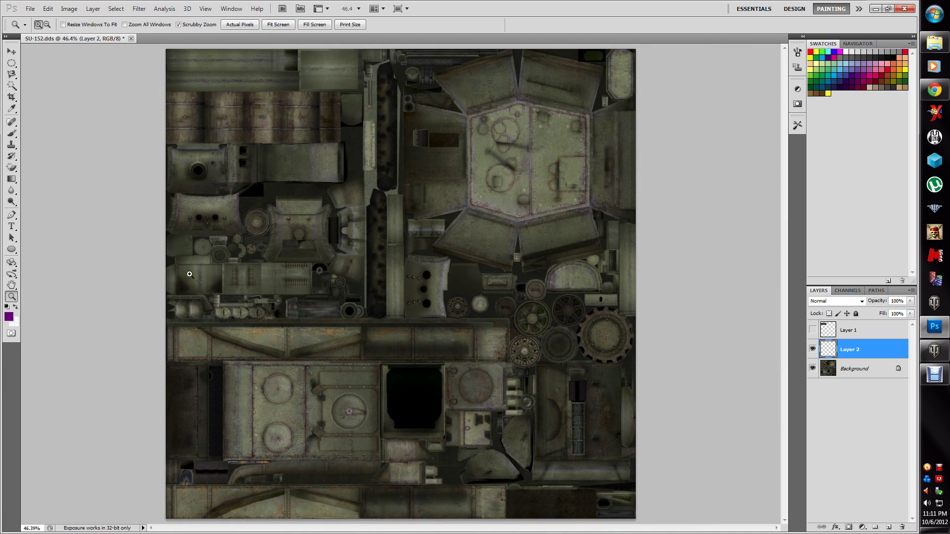
{"action": "left_click", "coordinate": [813, 330]}
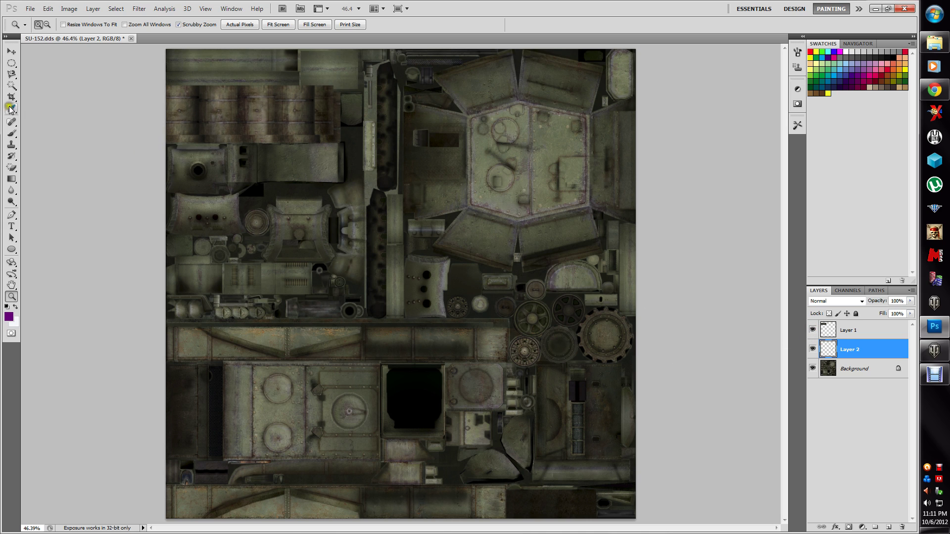
{"action": "left_click", "coordinate": [12, 52]}
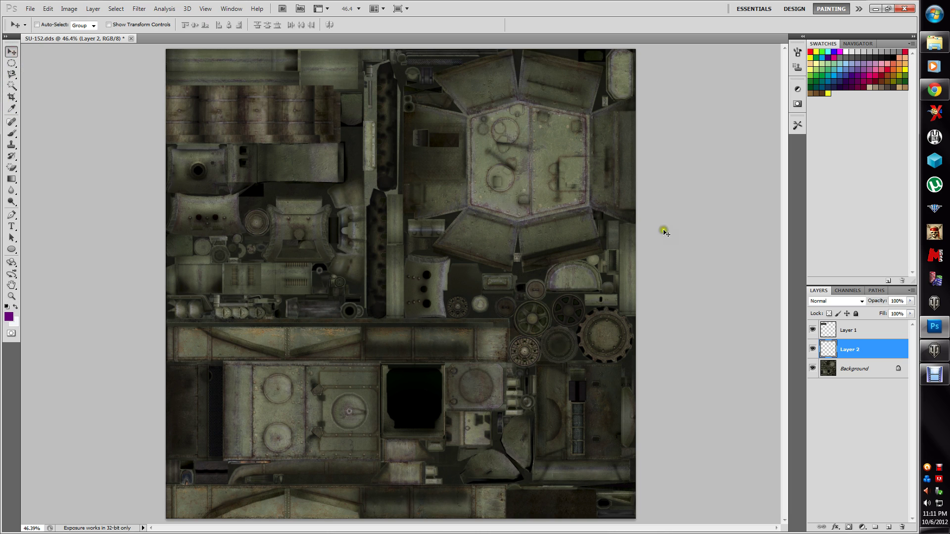
{"action": "left_click", "coordinate": [849, 333]}
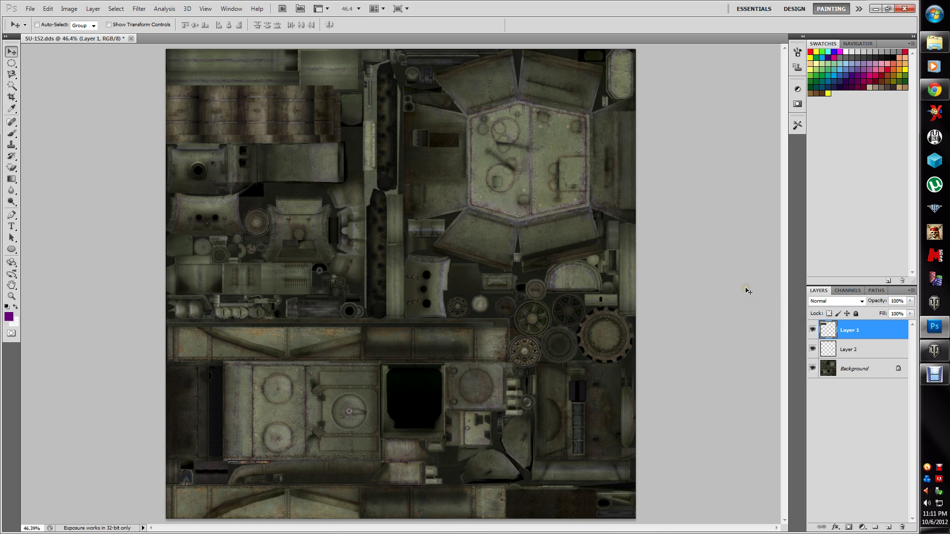
{"action": "key", "text": "shift+Down"}
{"action": "key", "text": "shift+Down"}
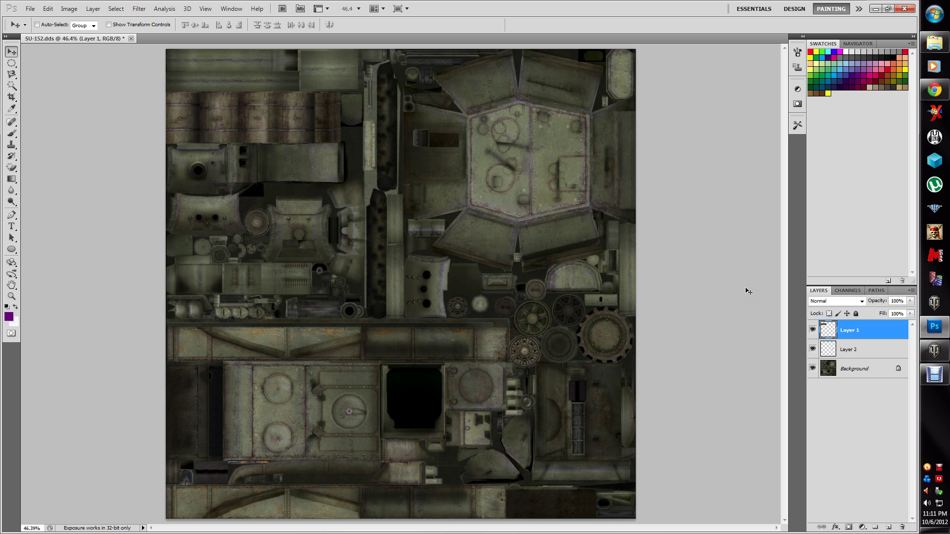
{"action": "key", "text": "shift+Right"}
{"action": "key", "text": "shift+Right"}
{"action": "key", "text": "shift+Right"}
{"action": "key", "text": "shift+Right"}
{"action": "key", "text": "shift+Right"}
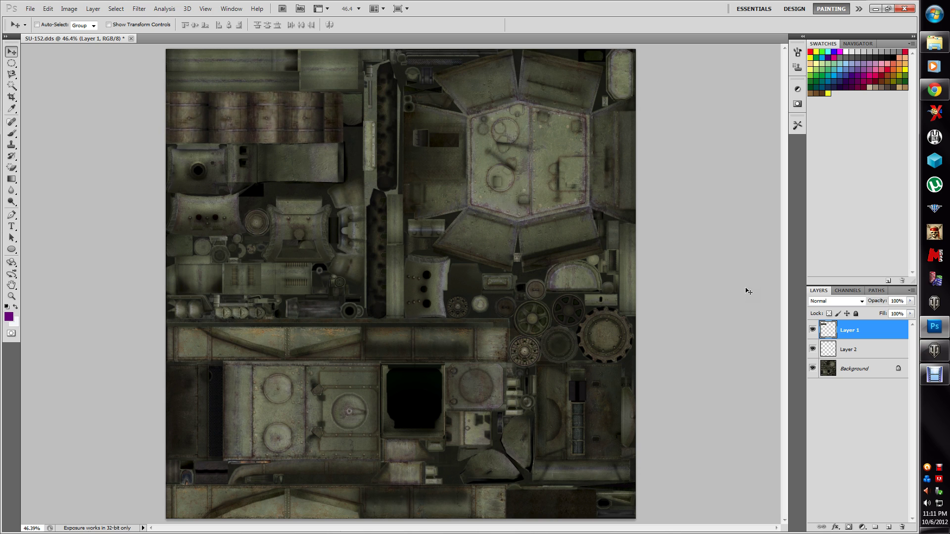
{"action": "key", "text": "shift+Right"}
{"action": "key", "text": "shift+Right"}
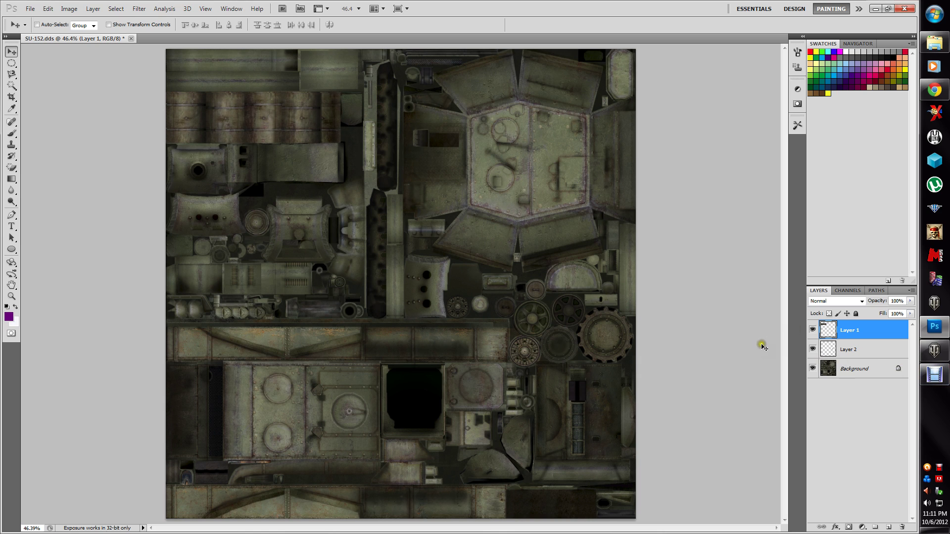
Step: Hide Layer 1 and Layer 2
{"action": "left_click", "coordinate": [743, 292]}
{"action": "left_click", "coordinate": [812, 329]}
{"action": "left_click", "coordinate": [812, 350]}
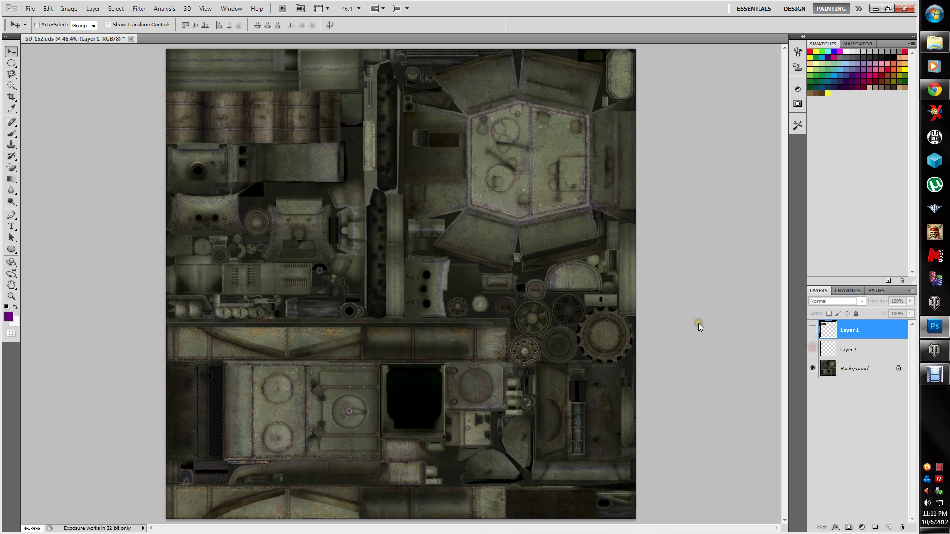
Step: Create a new Layer 3, move it just above Background, and hide the Background
{"action": "left_click", "coordinate": [93, 9]}
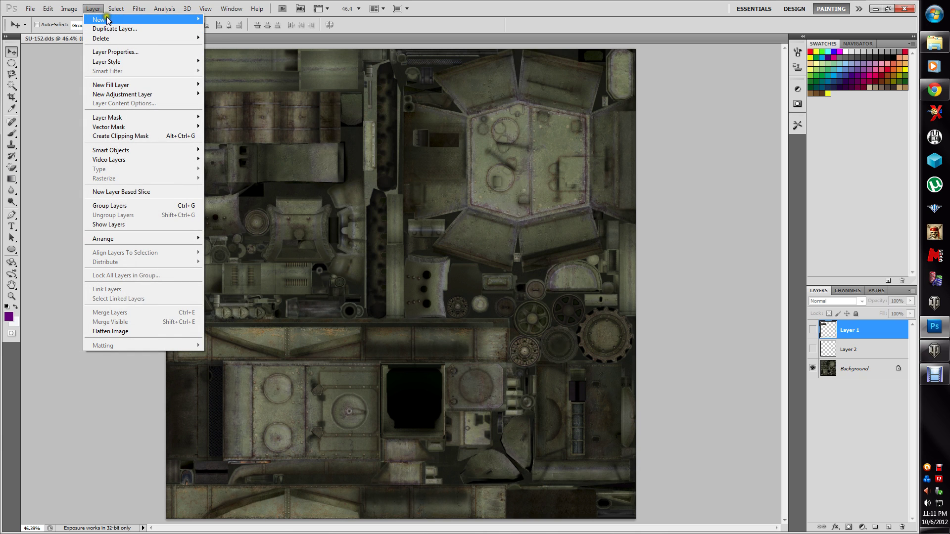
{"action": "mouse_move", "coordinate": [191, 22]}
{"action": "left_click", "coordinate": [220, 19]}
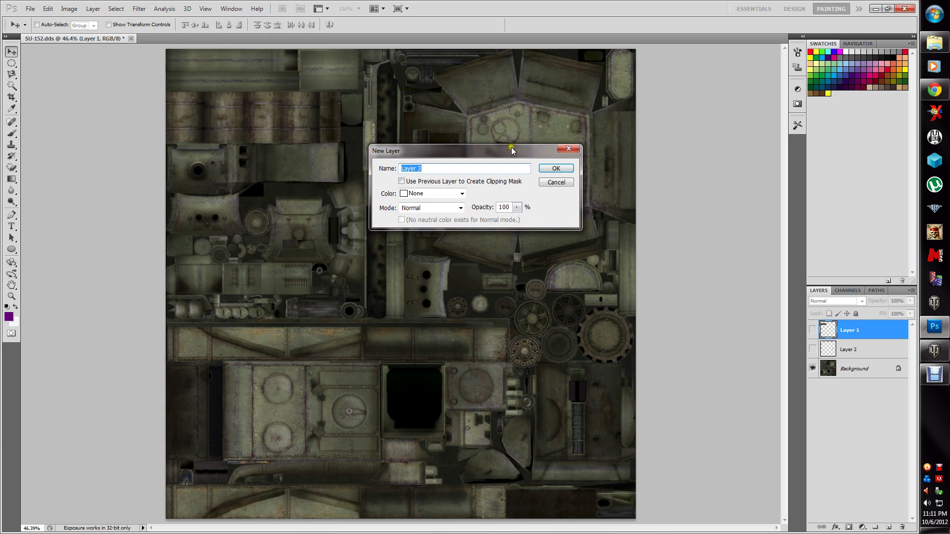
{"action": "left_click", "coordinate": [555, 169]}
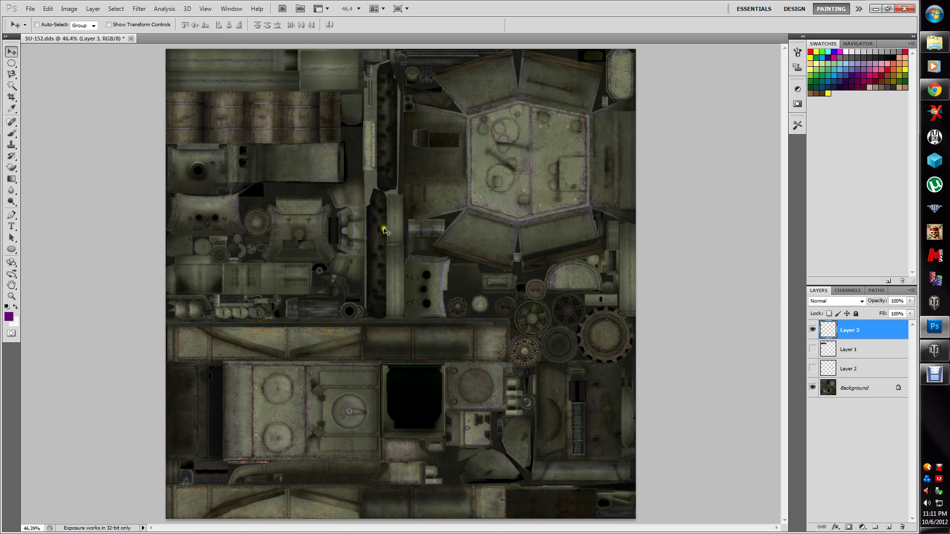
{"action": "left_click_drag", "start_coordinate": [876, 329], "coordinate": [861, 377]}
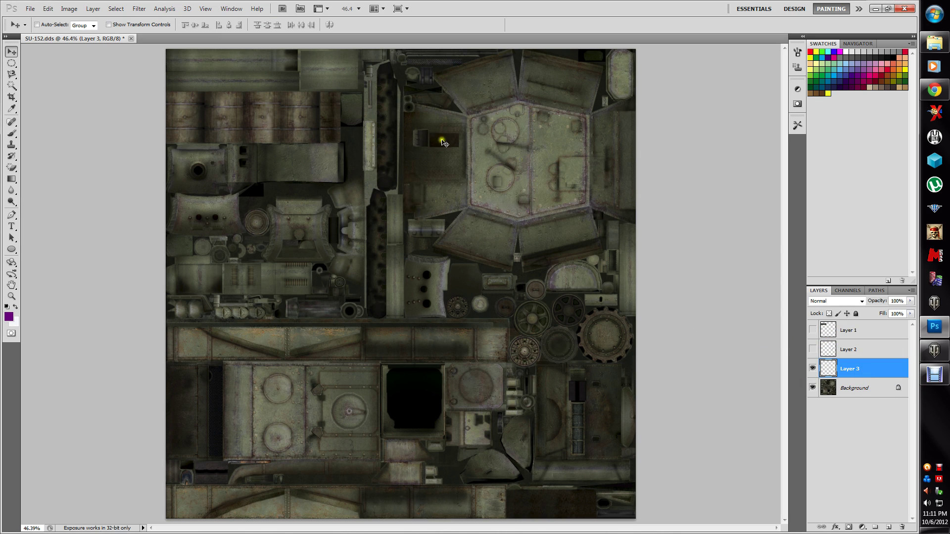
{"action": "left_click", "coordinate": [812, 387]}
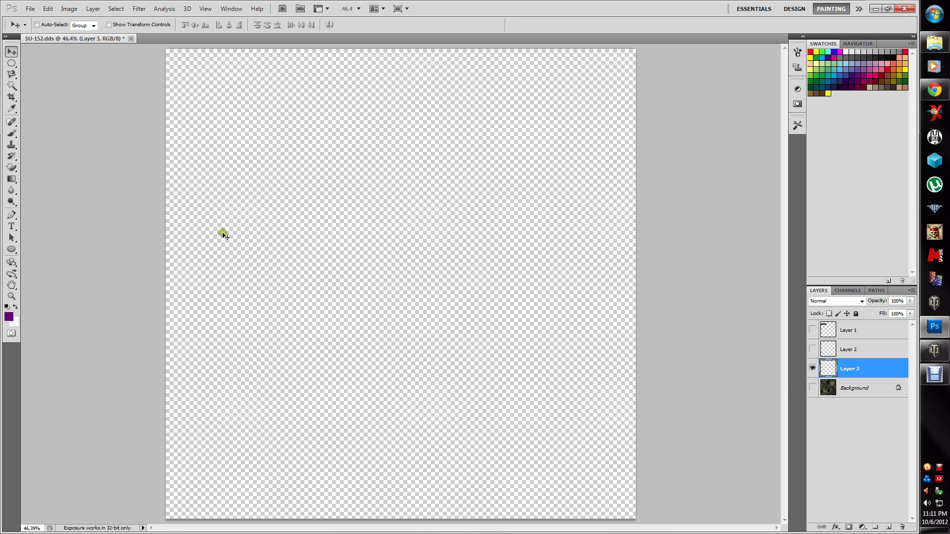
Step: Open GreenCamoLeaf_HI from the Desktop textures folder, then return to the SU-152.dds document
{"action": "left_click", "coordinate": [27, 9]}
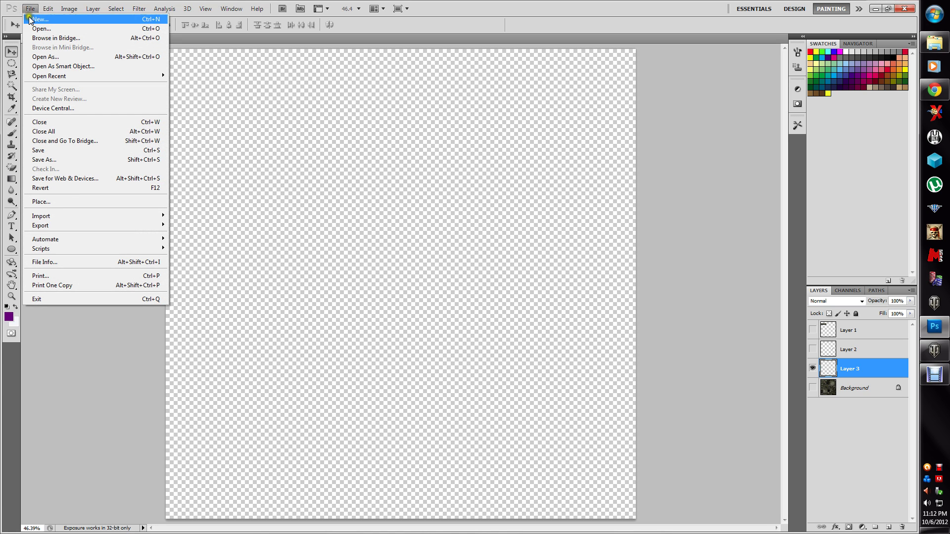
{"action": "left_click", "coordinate": [40, 30]}
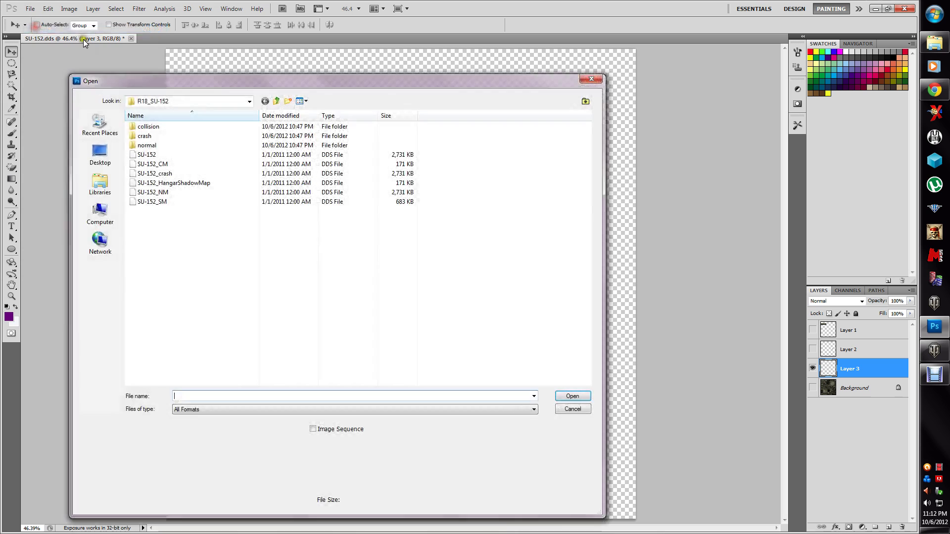
{"action": "left_click", "coordinate": [117, 146]}
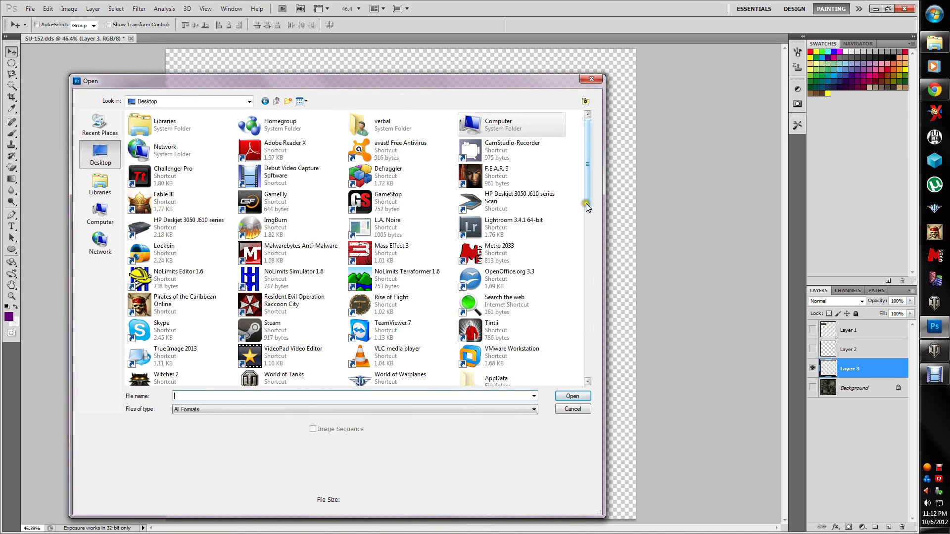
{"action": "left_click_drag", "start_coordinate": [587, 205], "coordinate": [597, 277]}
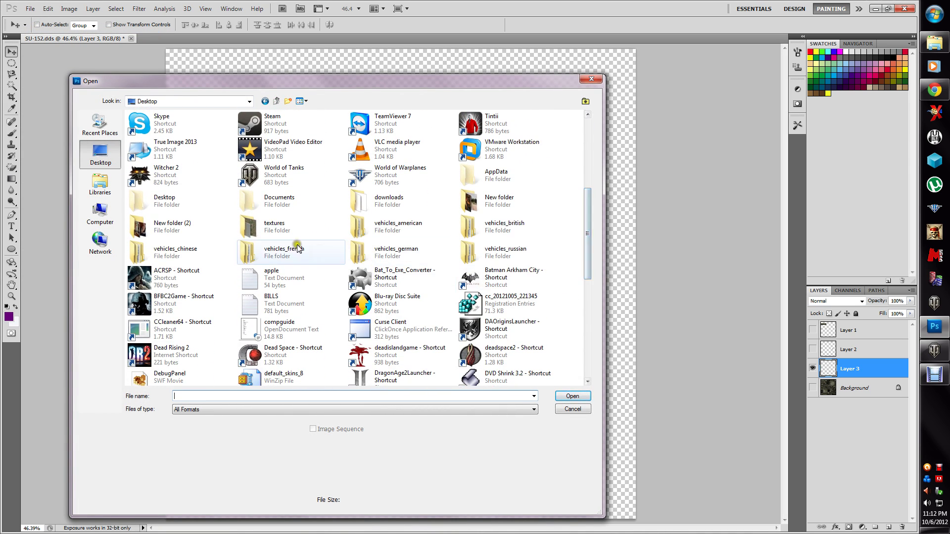
{"action": "double_click", "coordinate": [253, 224]}
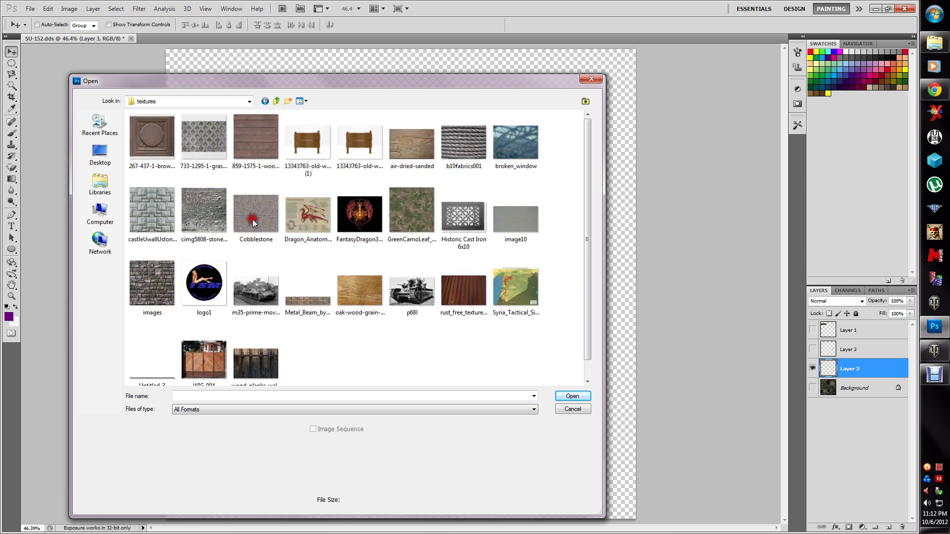
{"action": "double_click", "coordinate": [408, 220]}
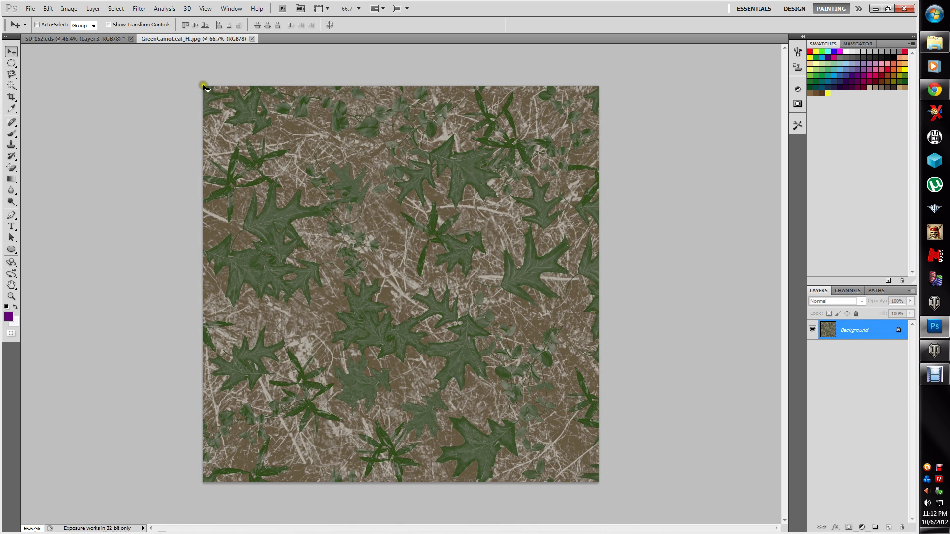
{"action": "left_click", "coordinate": [67, 38]}
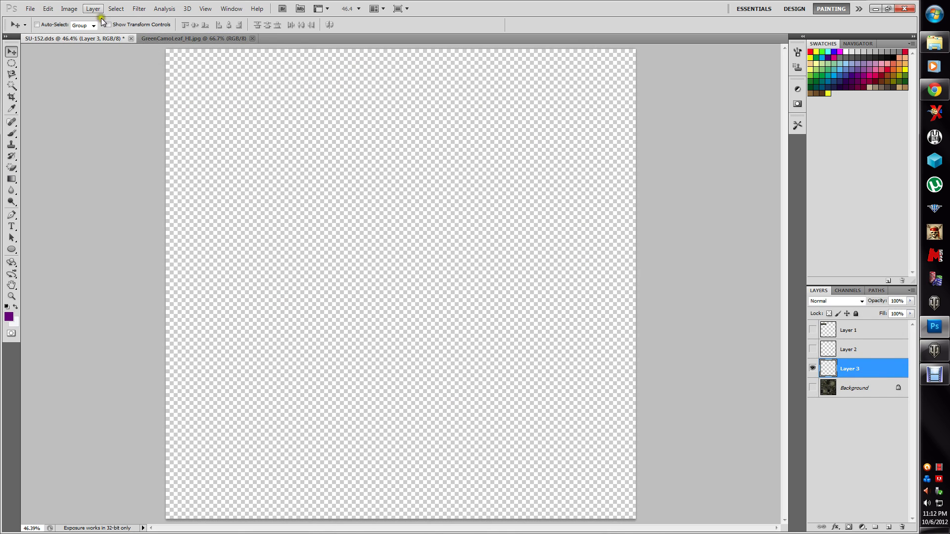
{"action": "left_click", "coordinate": [69, 8]}
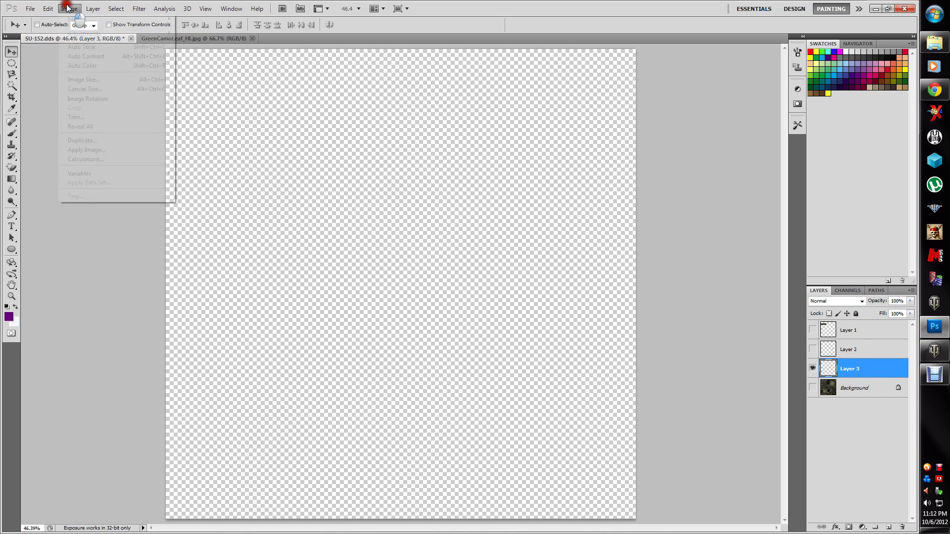
Step: Check SU-152's image size, then resize GreenCamoLeaf_HI.jpg to 2048 × 2048 pixels
{"action": "left_click", "coordinate": [70, 79]}
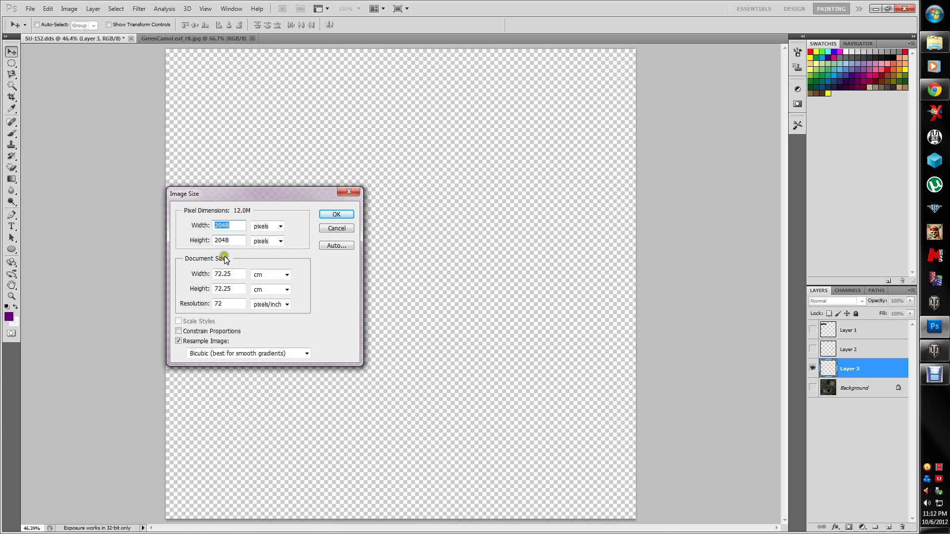
{"action": "left_click", "coordinate": [327, 216]}
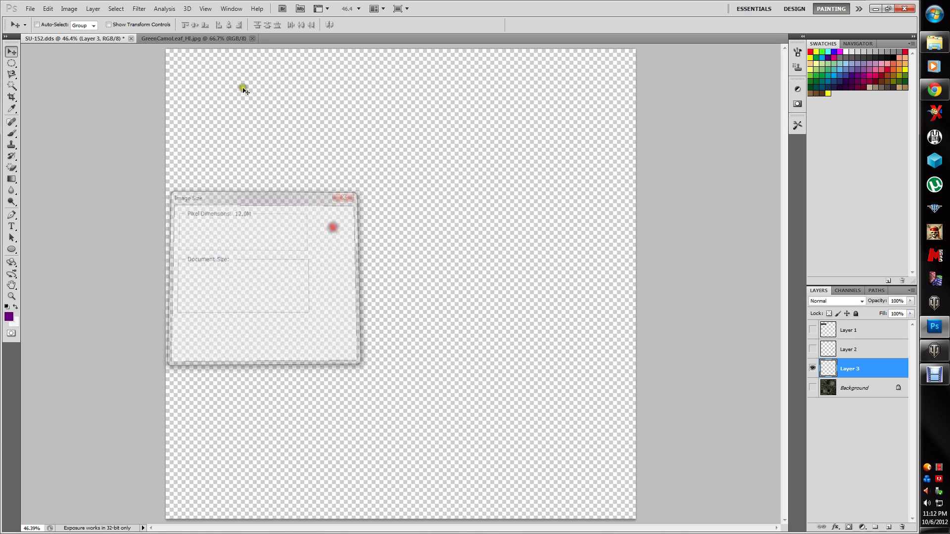
{"action": "left_click", "coordinate": [194, 39]}
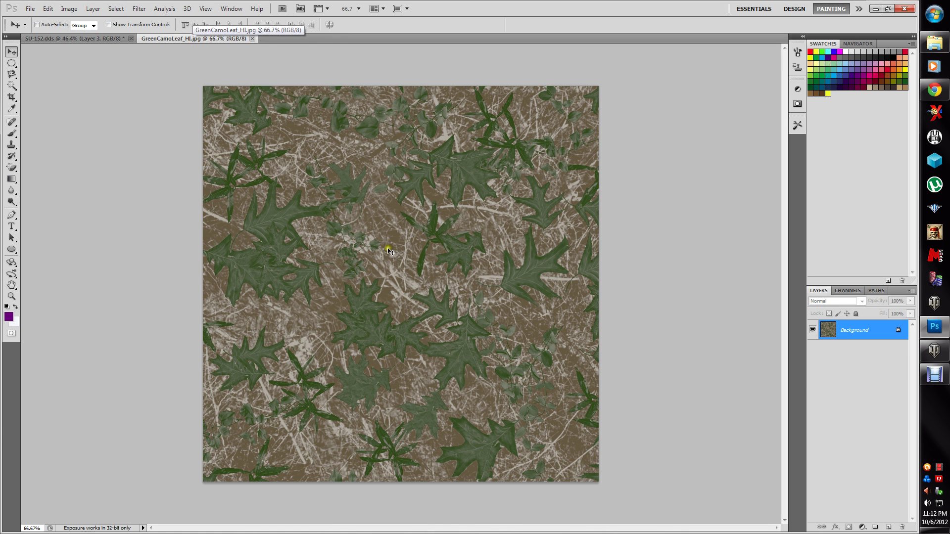
{"action": "left_click", "coordinate": [69, 9]}
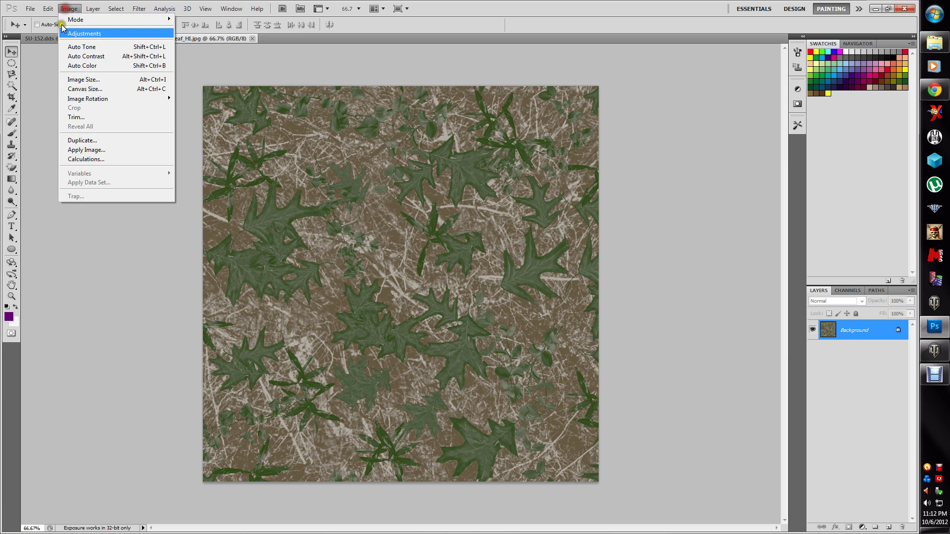
{"action": "left_click", "coordinate": [79, 80]}
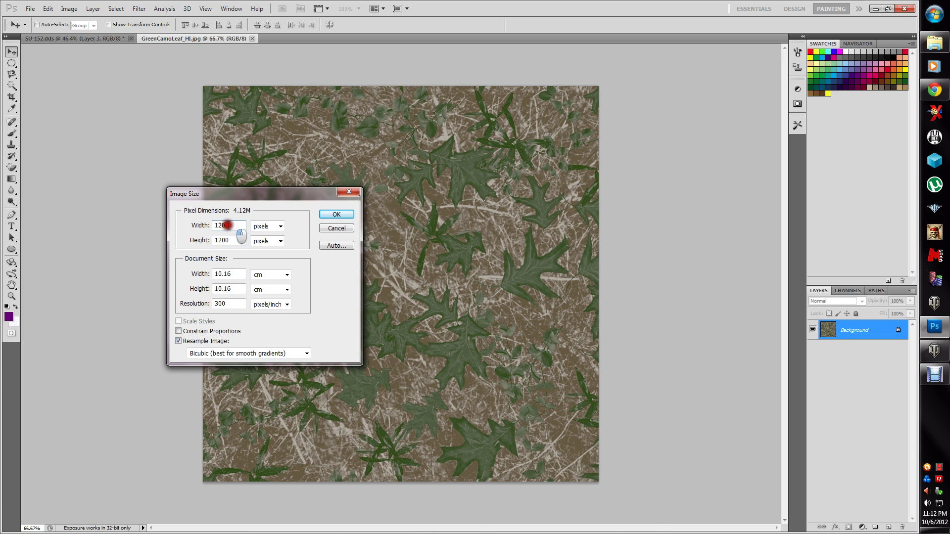
{"action": "type", "text": "2048"}
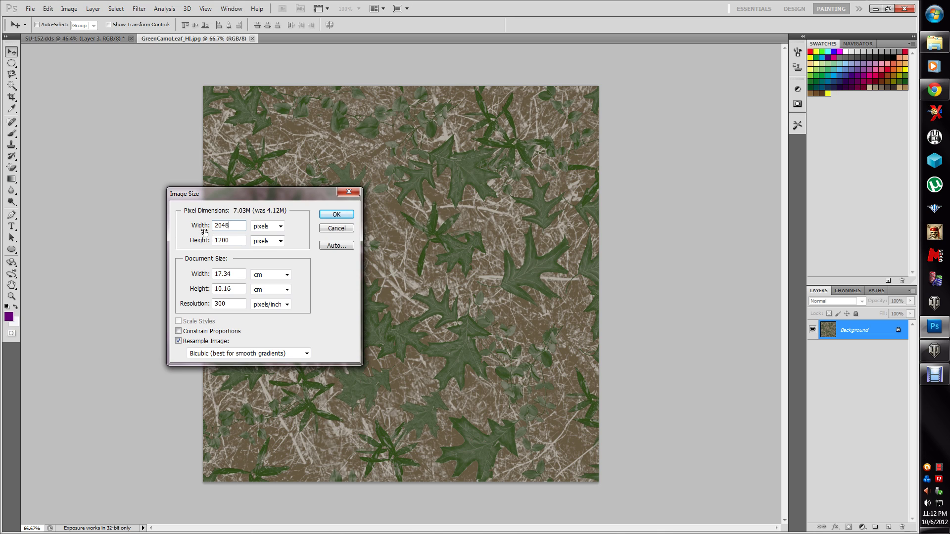
{"action": "double_click", "coordinate": [230, 239]}
{"action": "type", "text": "2048"}
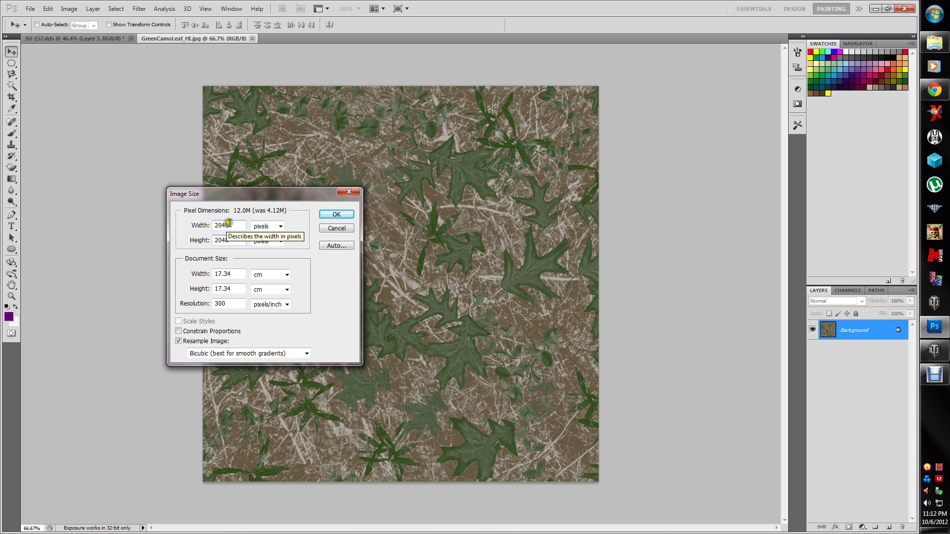
{"action": "left_click", "coordinate": [323, 216]}
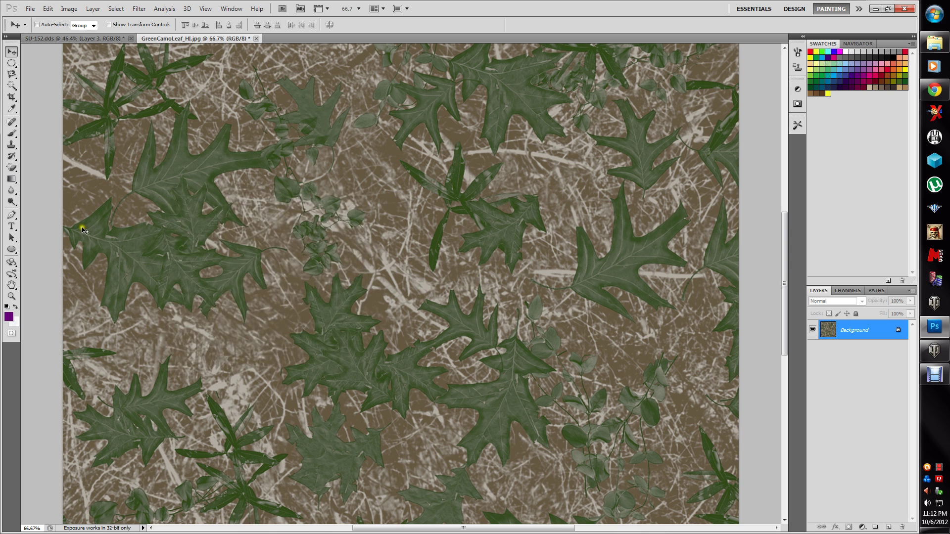
Step: Fit the camo on screen, select all of it, and paste it into Layer 3 of SU-152.dds
{"action": "left_click", "coordinate": [12, 297]}
{"action": "left_click", "coordinate": [280, 23]}
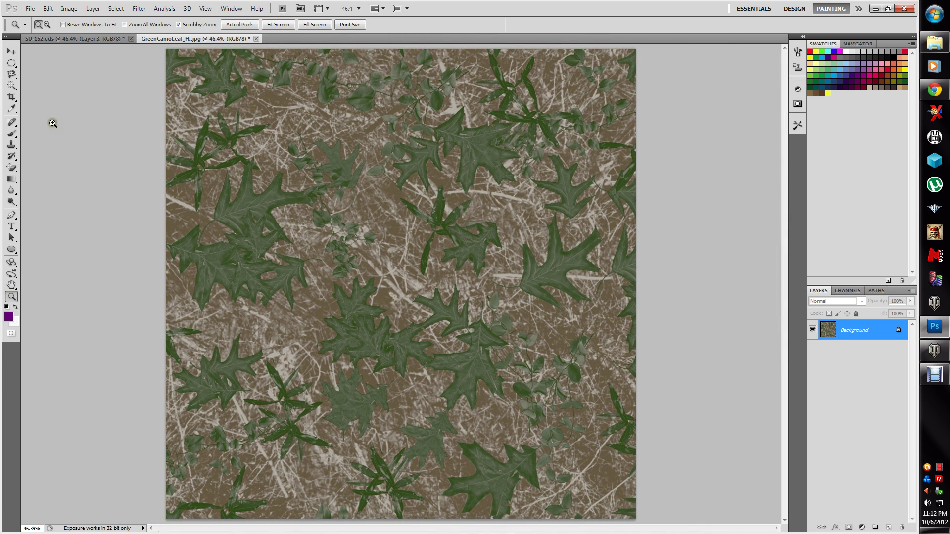
{"action": "left_click", "coordinate": [12, 63]}
{"action": "left_click", "coordinate": [50, 62]}
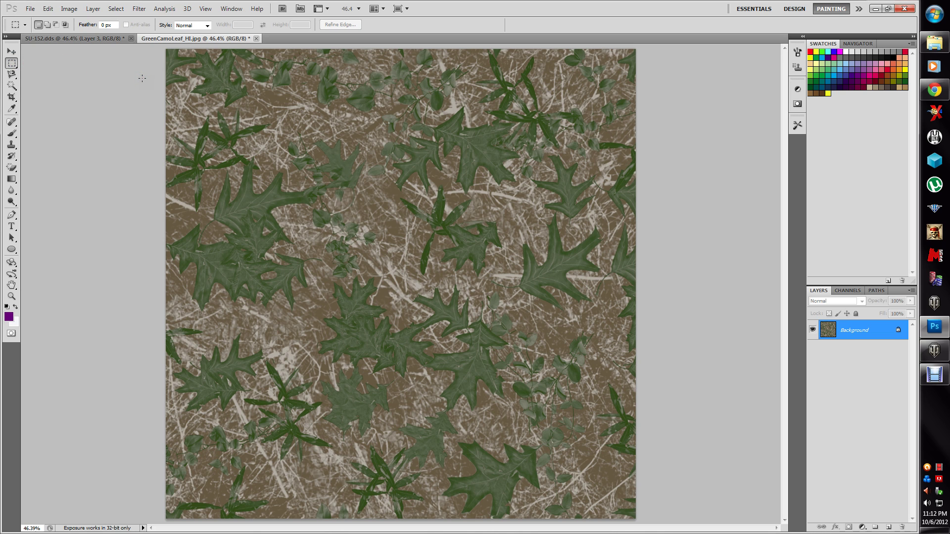
{"action": "key", "text": "ctrl+a"}
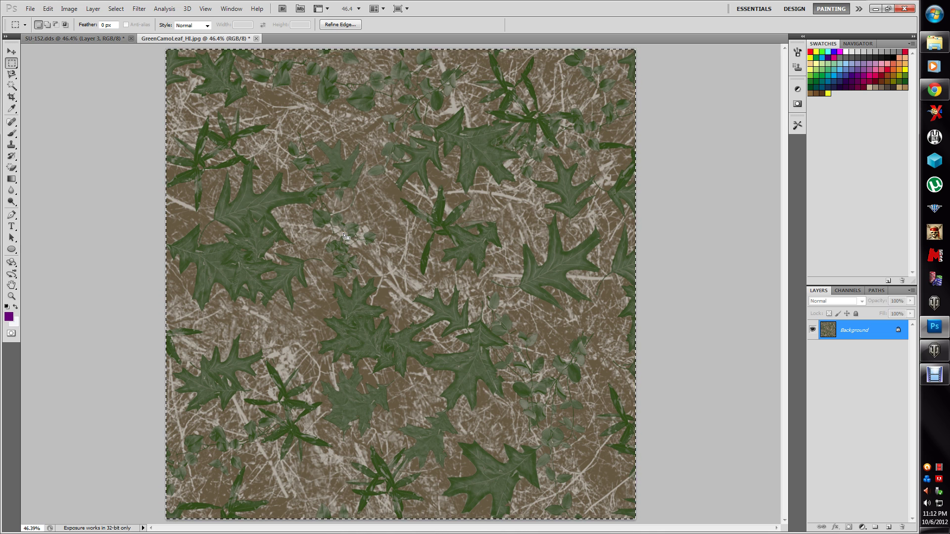
{"action": "left_click", "coordinate": [78, 39]}
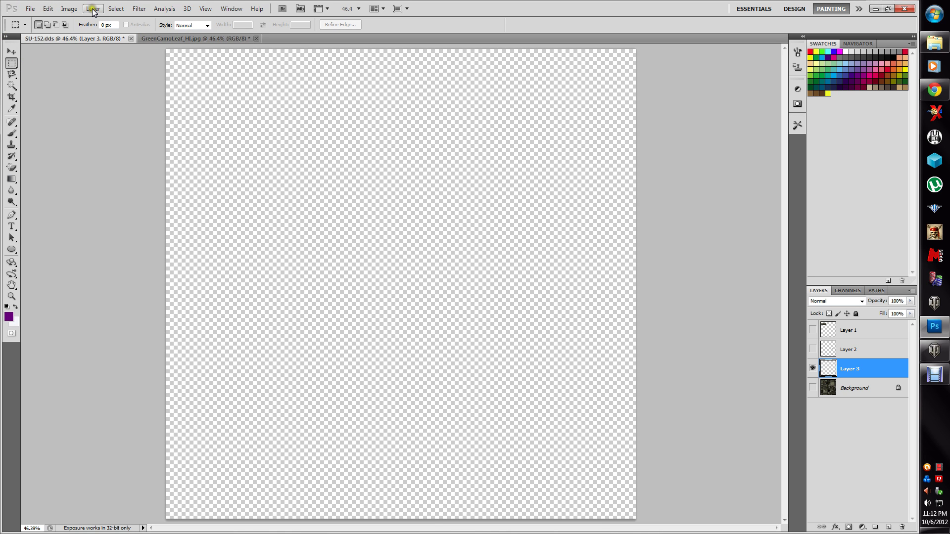
{"action": "left_click", "coordinate": [48, 9]}
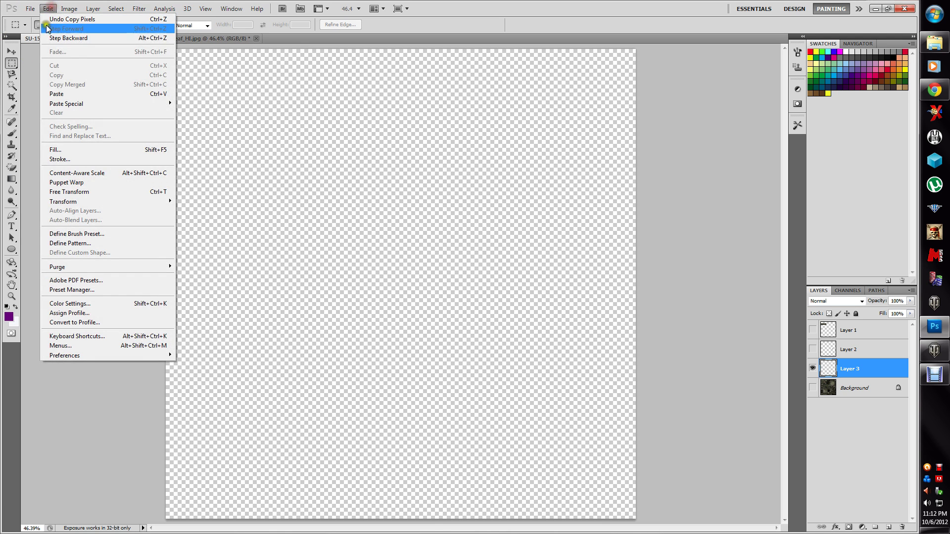
{"action": "left_click", "coordinate": [55, 94]}
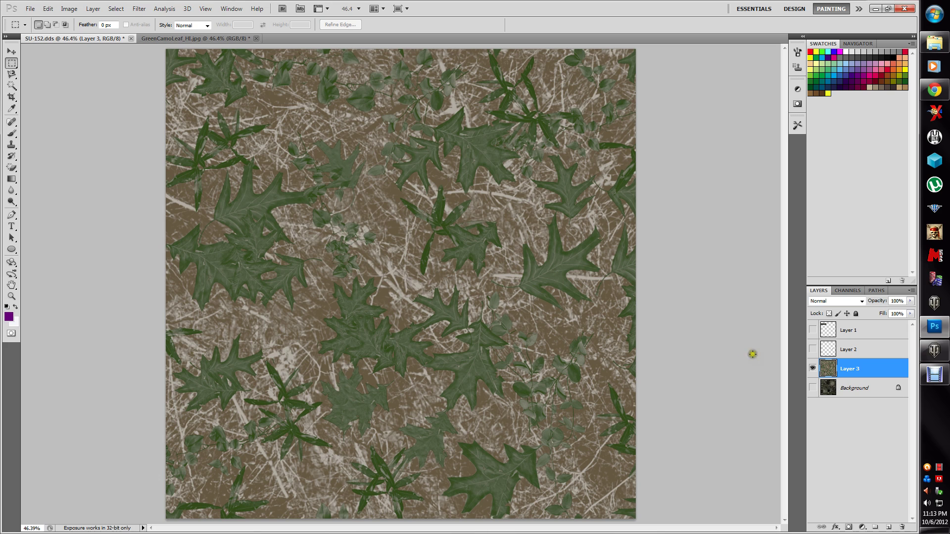
Step: Set Layer 3's blend mode to Overlay, show the Background beneath, then hide Layer 3
{"action": "left_click", "coordinate": [832, 307]}
{"action": "left_click", "coordinate": [823, 166]}
{"action": "left_click", "coordinate": [813, 388]}
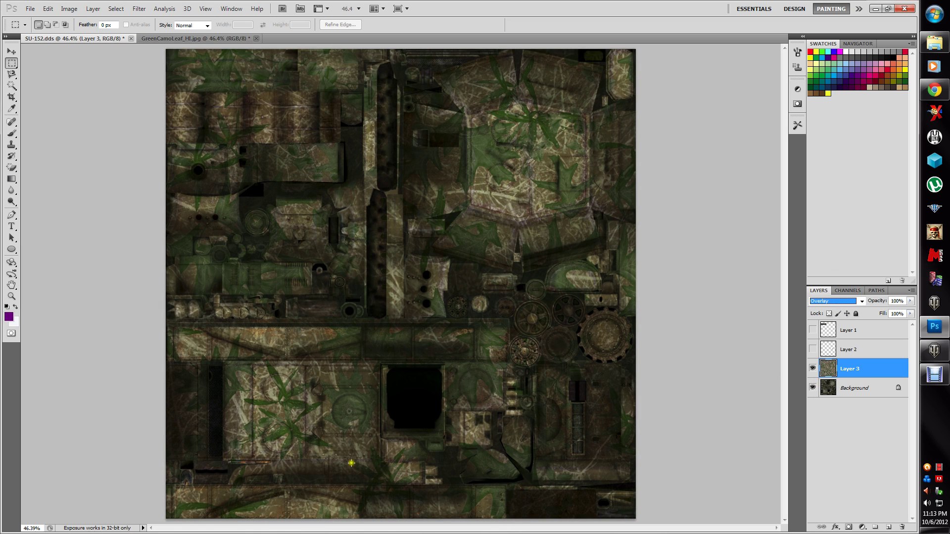
{"action": "left_click", "coordinate": [829, 371]}
{"action": "left_click_drag", "start_coordinate": [836, 379], "coordinate": [857, 386]}
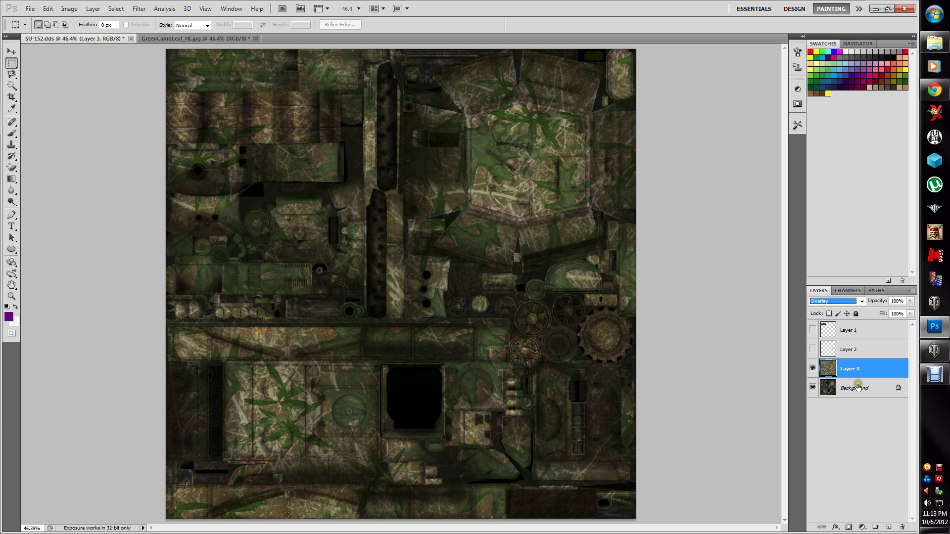
{"action": "left_click", "coordinate": [812, 371]}
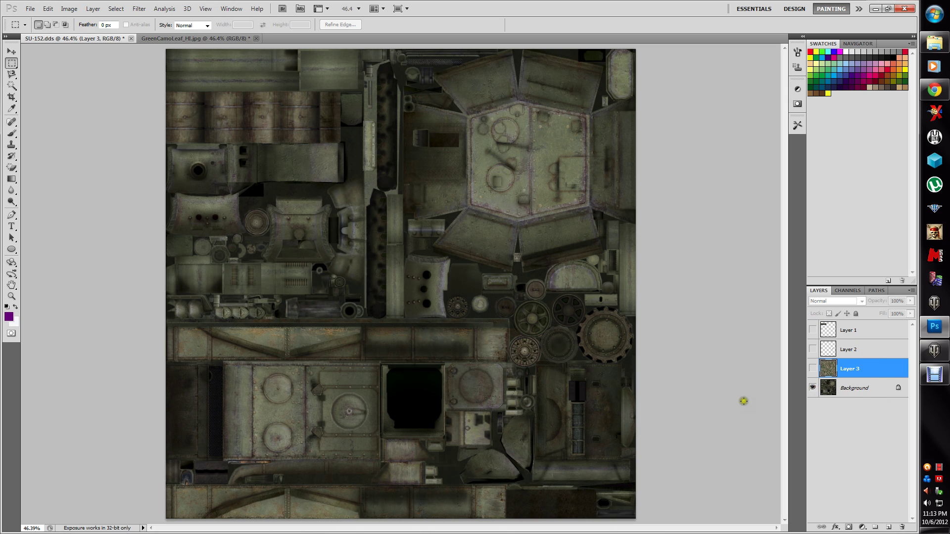
Step: Start a Grayscale conversion but cancel it, keeping RGB, then make Background the active layer
{"action": "left_click", "coordinate": [69, 9]}
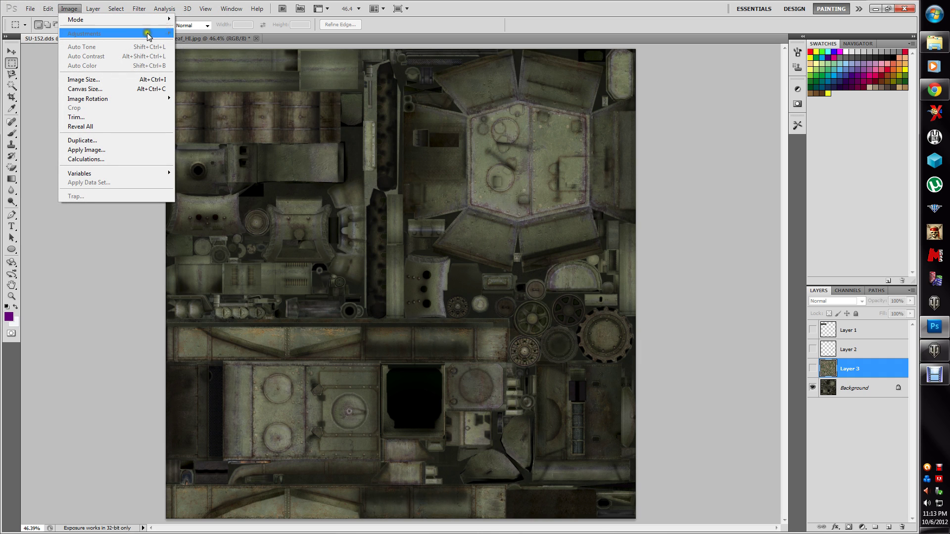
{"action": "left_click", "coordinate": [70, 33]}
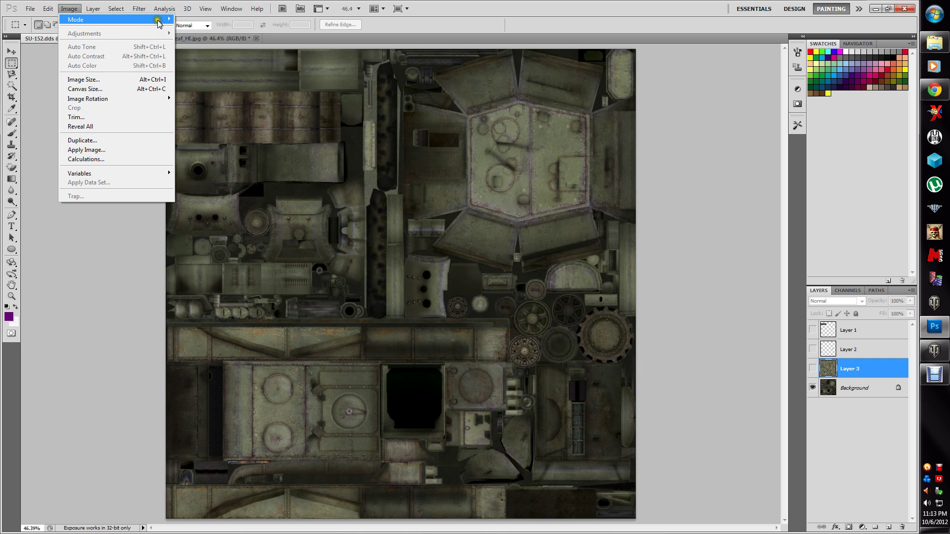
{"action": "mouse_move", "coordinate": [161, 20]}
{"action": "left_click", "coordinate": [194, 28]}
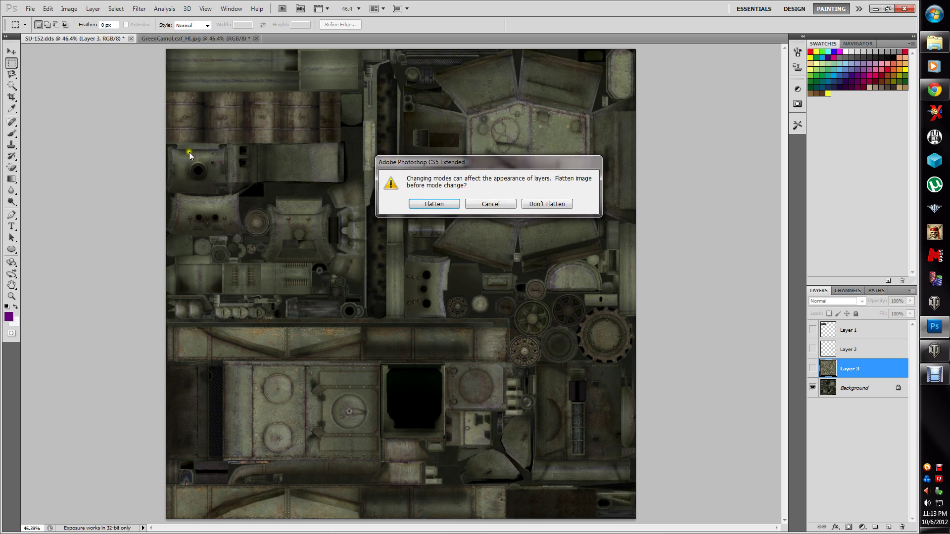
{"action": "left_click", "coordinate": [540, 209]}
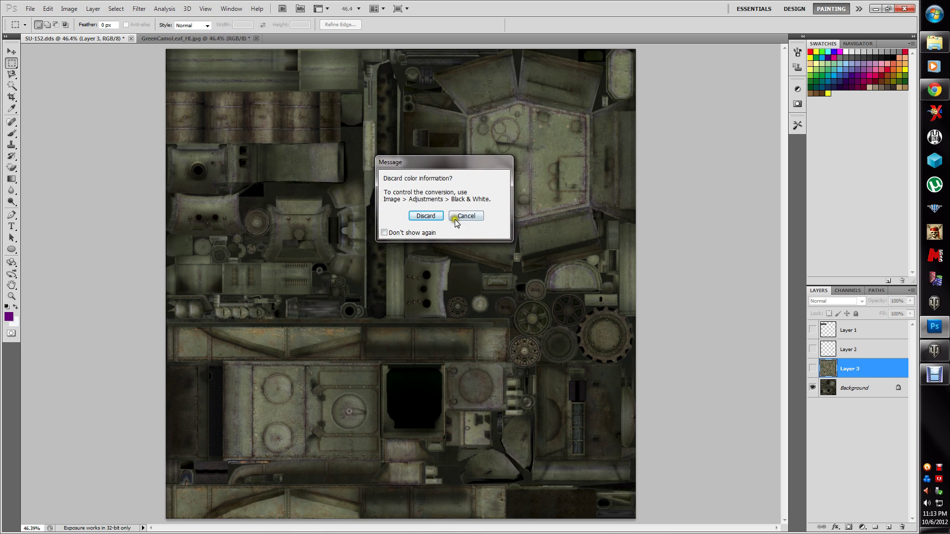
{"action": "left_click", "coordinate": [455, 221]}
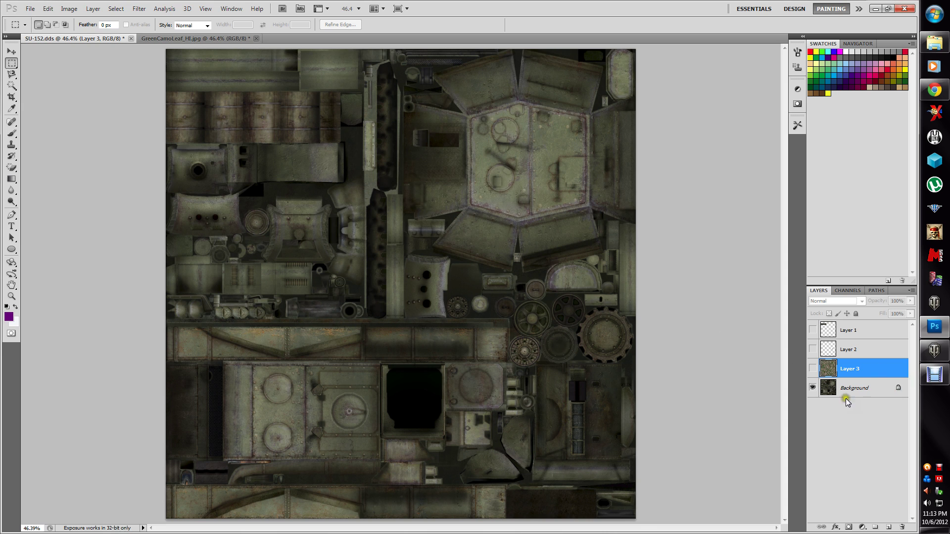
{"action": "left_click", "coordinate": [848, 388]}
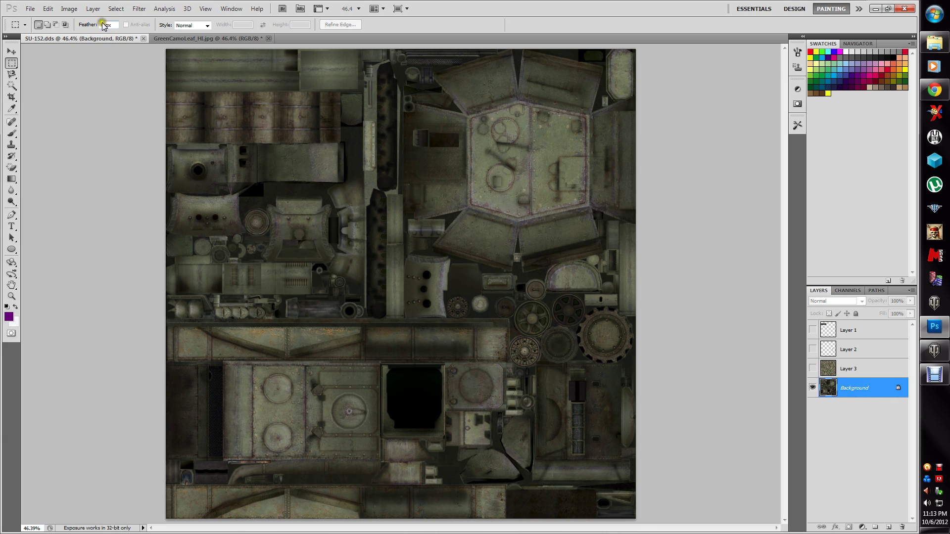
{"action": "left_click", "coordinate": [69, 8]}
Step: Apply a Black & White adjustment to the Background tank texture
{"action": "mouse_move", "coordinate": [99, 32]}
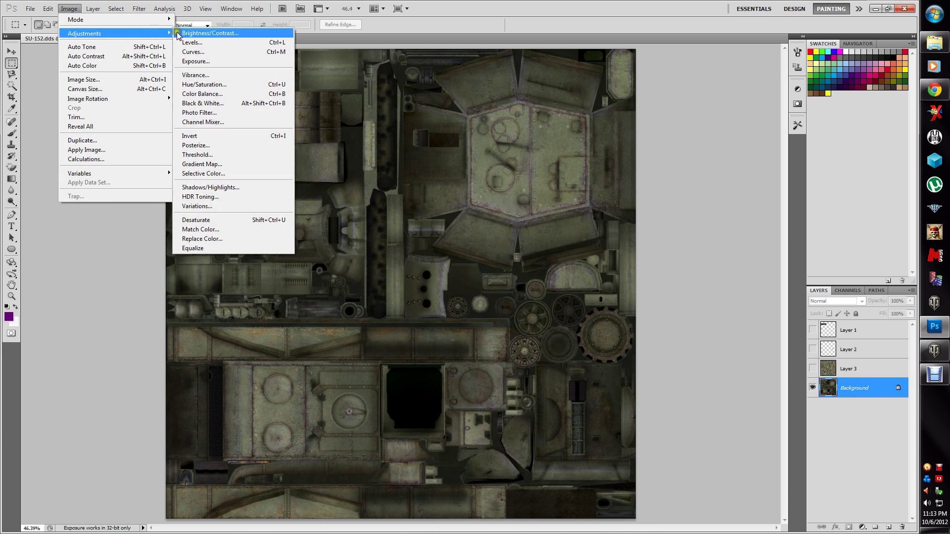
{"action": "left_click", "coordinate": [203, 103]}
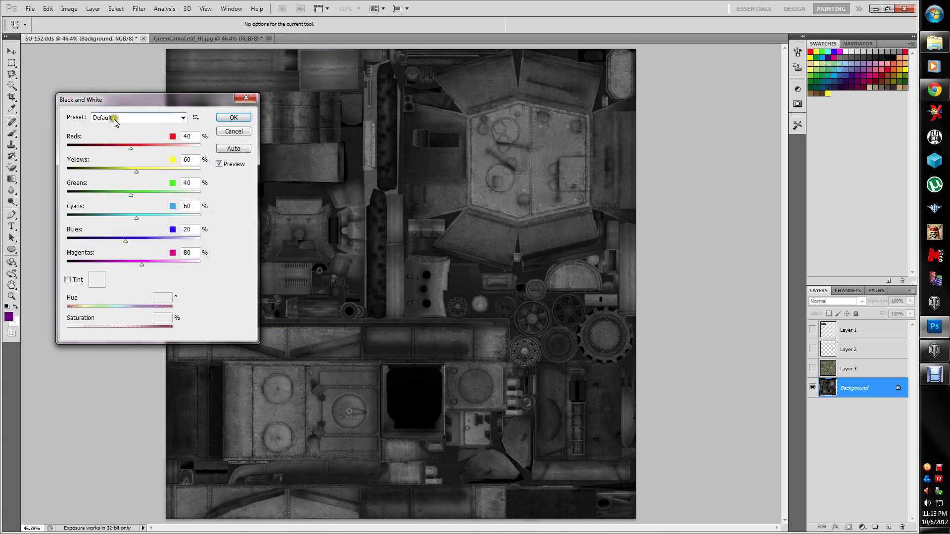
{"action": "left_click", "coordinate": [228, 118]}
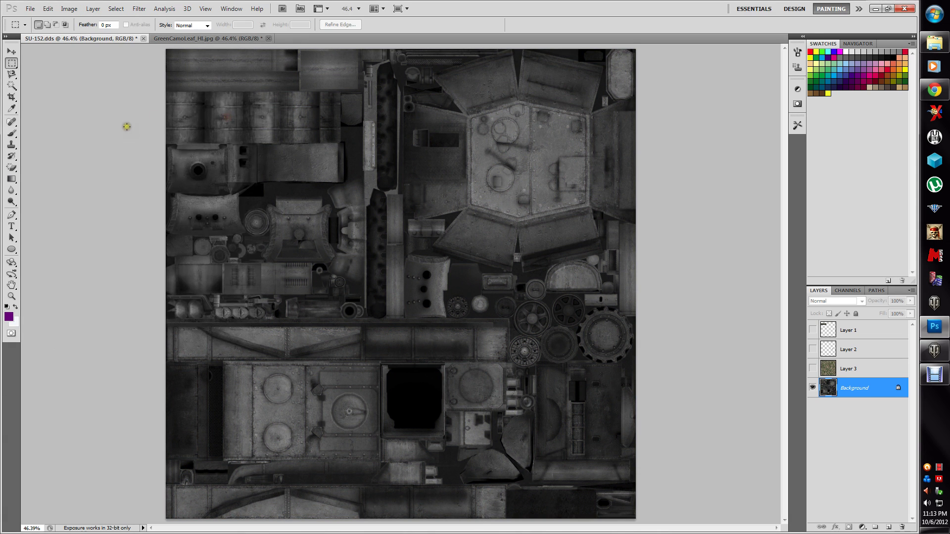
Step: Raise the texture's brightness with Brightness/Contrast, leaving contrast at 0
{"action": "left_click", "coordinate": [48, 9]}
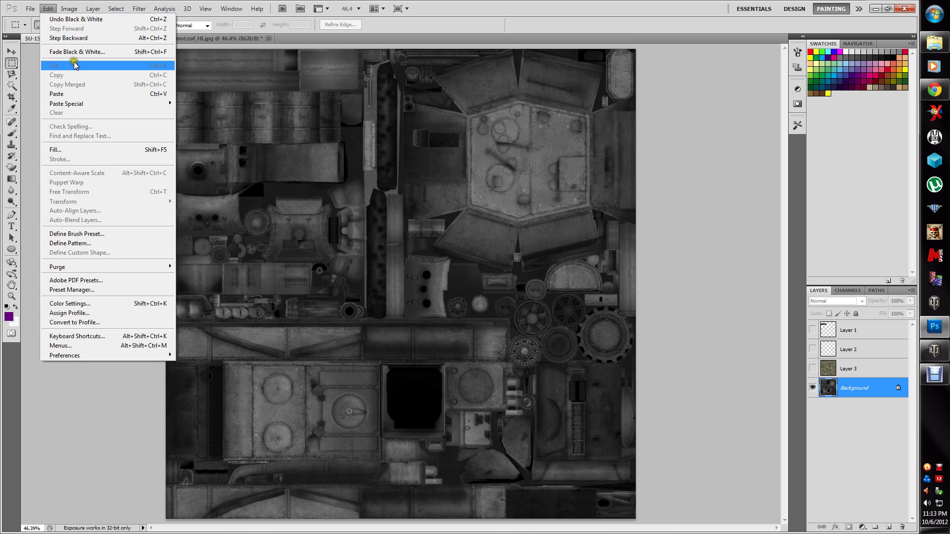
{"action": "left_click", "coordinate": [70, 8]}
{"action": "mouse_move", "coordinate": [89, 33]}
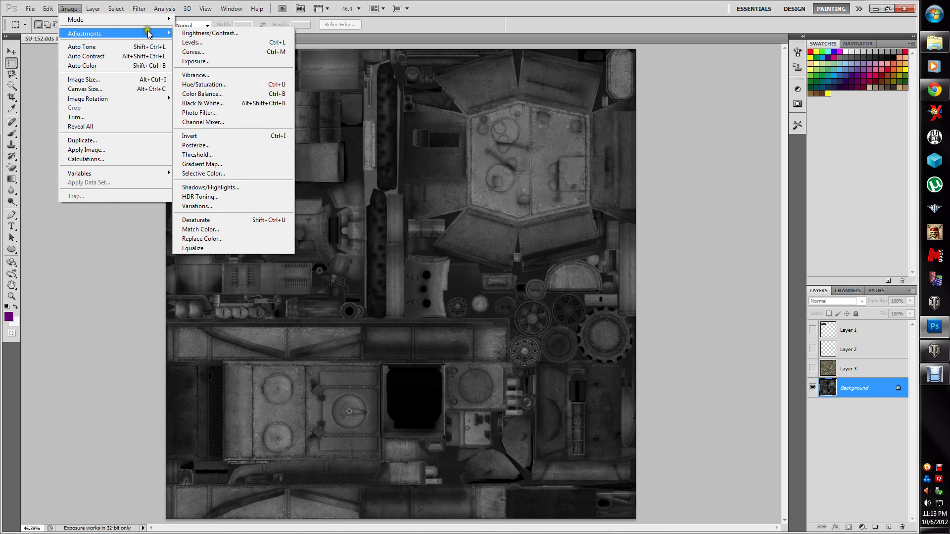
{"action": "left_click", "coordinate": [193, 31]}
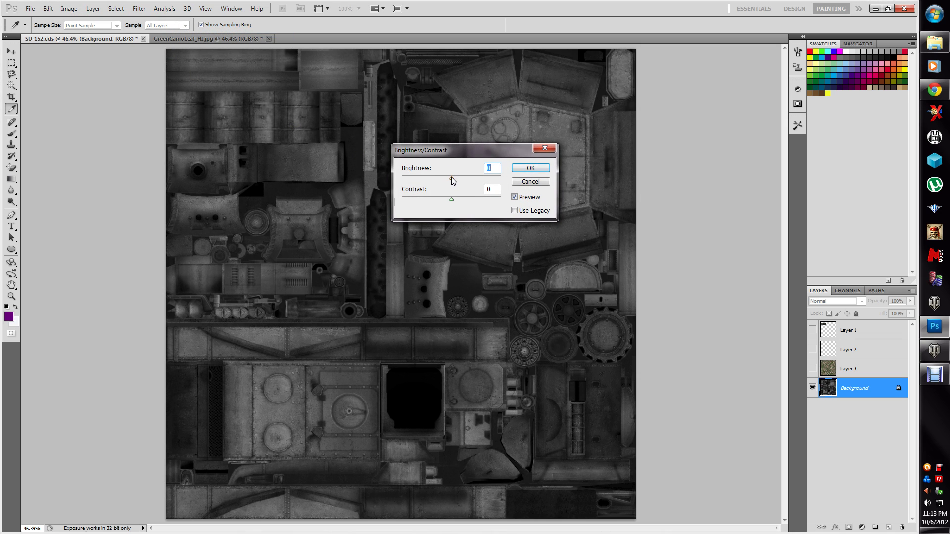
{"action": "key", "text": "shift+Up"}
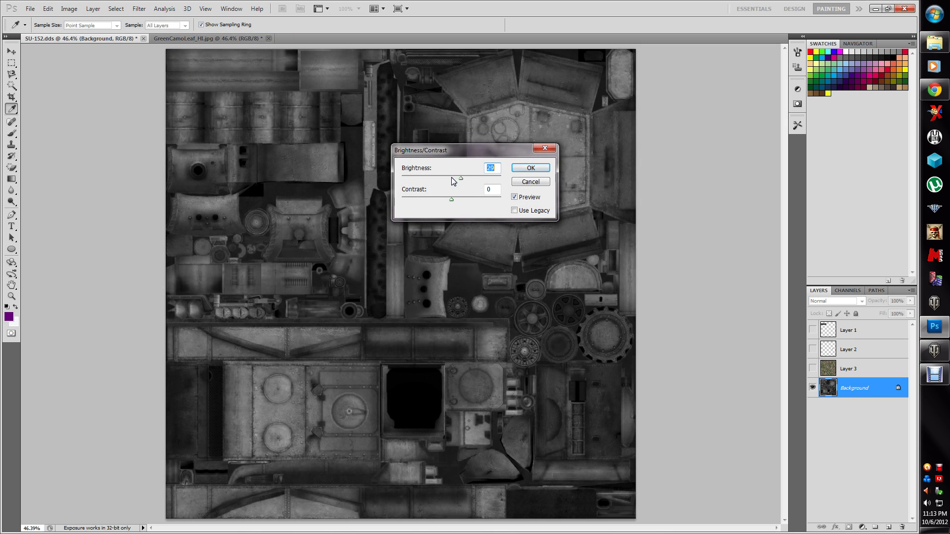
{"action": "key", "text": "Up"}
{"action": "key", "text": "Up"}
{"action": "key", "text": "Up"}
{"action": "key", "text": "Up"}
{"action": "key", "text": "Up"}
{"action": "key", "text": "Up"}
{"action": "key", "text": "Up"}
{"action": "key", "text": "Up"}
{"action": "key", "text": "Up"}
{"action": "key", "text": "Up"}
{"action": "key", "text": "Up"}
{"action": "key", "text": "Up"}
{"action": "key", "text": "Up"}
{"action": "key", "text": "Up"}
{"action": "key", "text": "Up"}
{"action": "key", "text": "Up"}
{"action": "key", "text": "Up"}
{"action": "key", "text": "Up"}
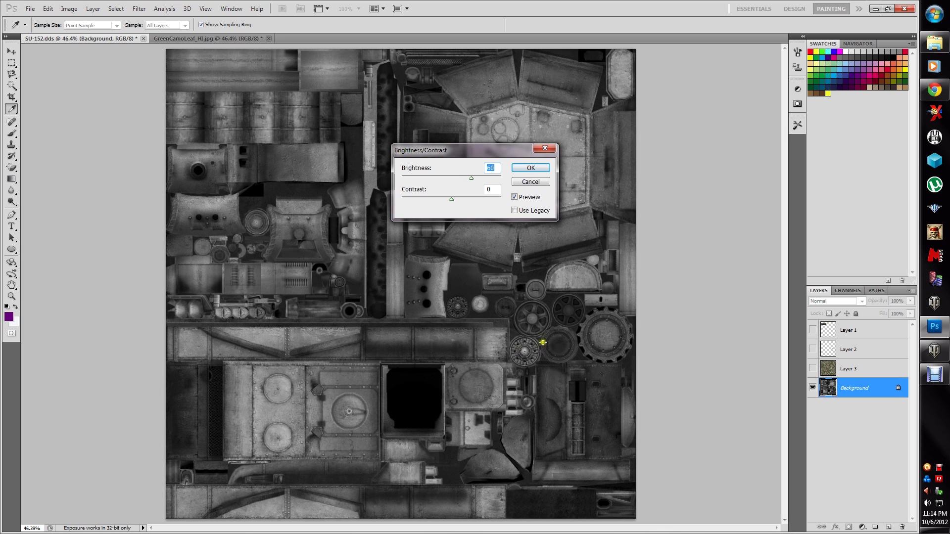
{"action": "left_click", "coordinate": [531, 168]}
{"action": "key", "text": "m"}
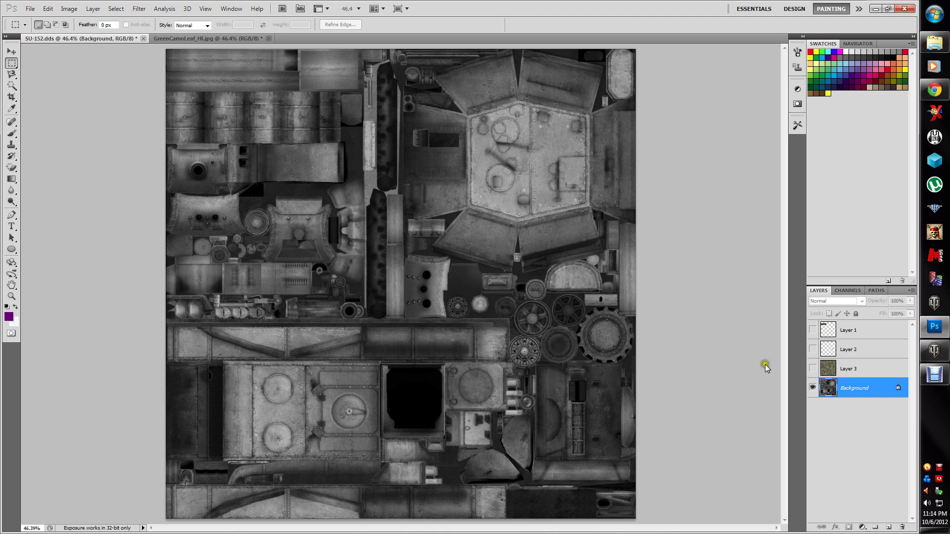
Step: Turn on visibility for Layer 3's green camo, Layer 2 and Layer 1
{"action": "left_click", "coordinate": [812, 368]}
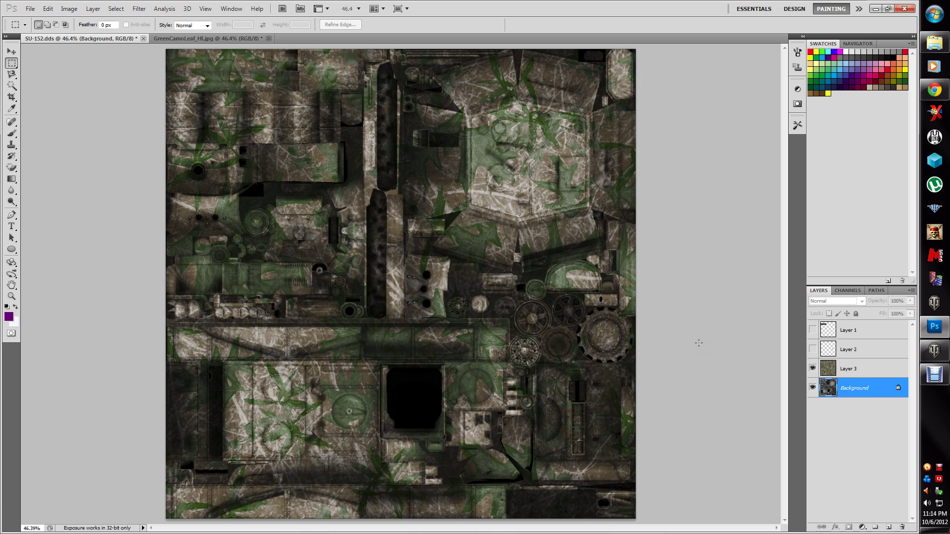
{"action": "left_click", "coordinate": [812, 350]}
{"action": "left_click", "coordinate": [813, 330]}
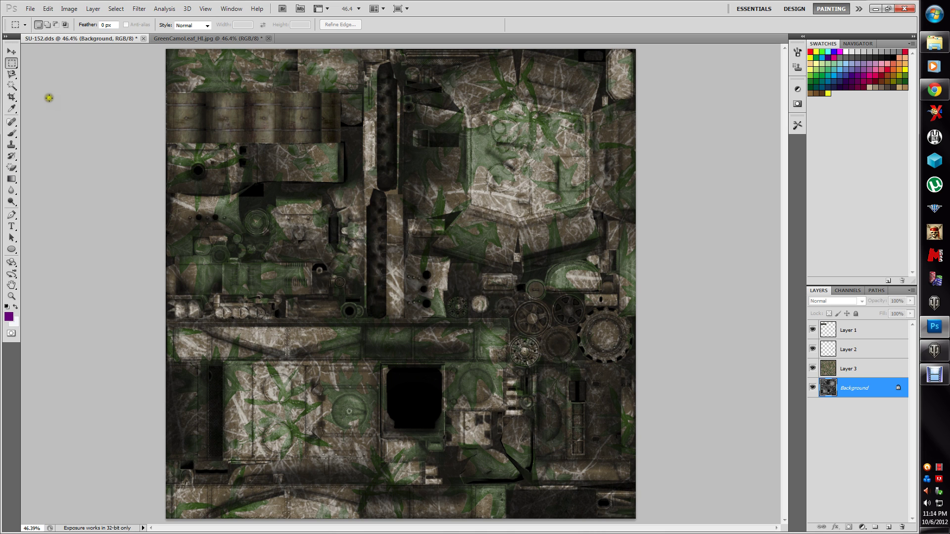
Step: Close GreenCamoLeaf_HI.jpg without saving its changes
{"action": "left_click", "coordinate": [202, 38]}
{"action": "left_click", "coordinate": [266, 39]}
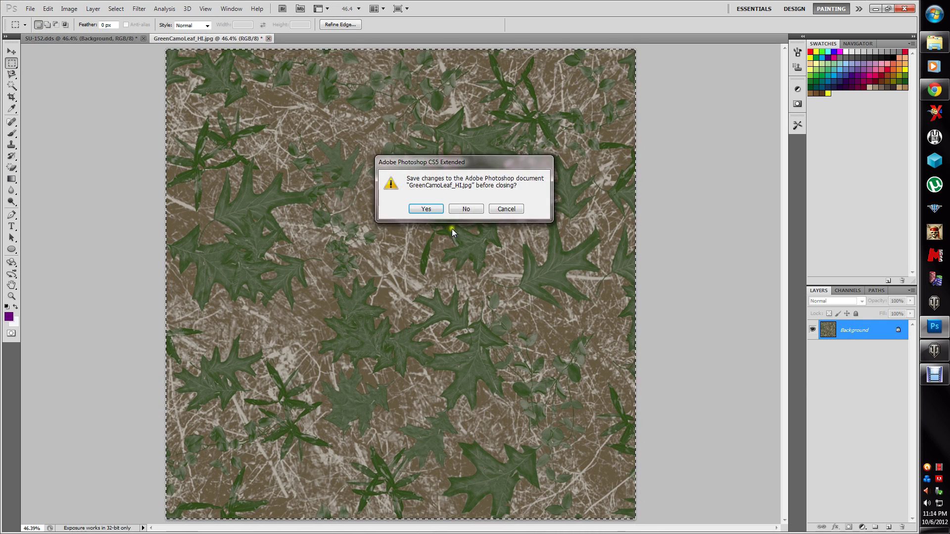
{"action": "left_click", "coordinate": [463, 270]}
Step: Flatten SU-152.dds into a single Background layer
{"action": "left_click", "coordinate": [93, 8]}
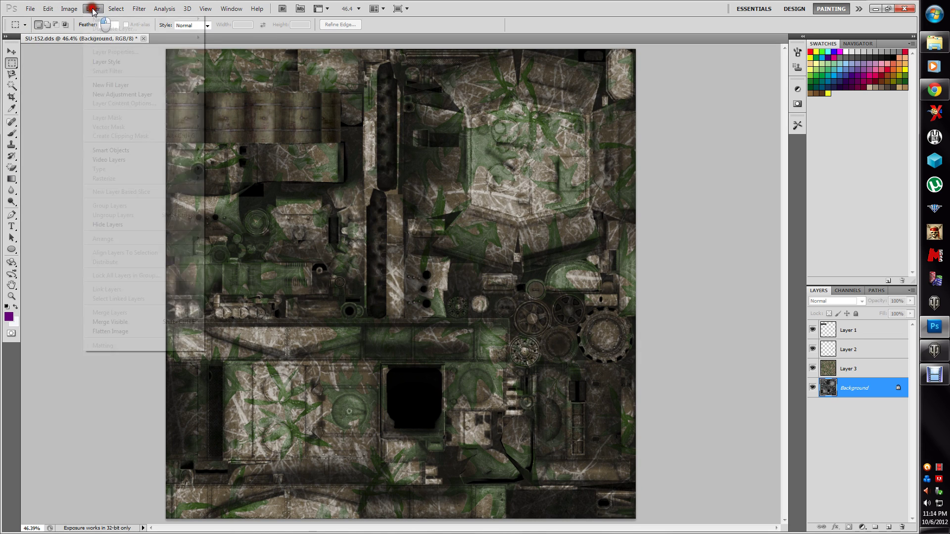
{"action": "left_click", "coordinate": [123, 331]}
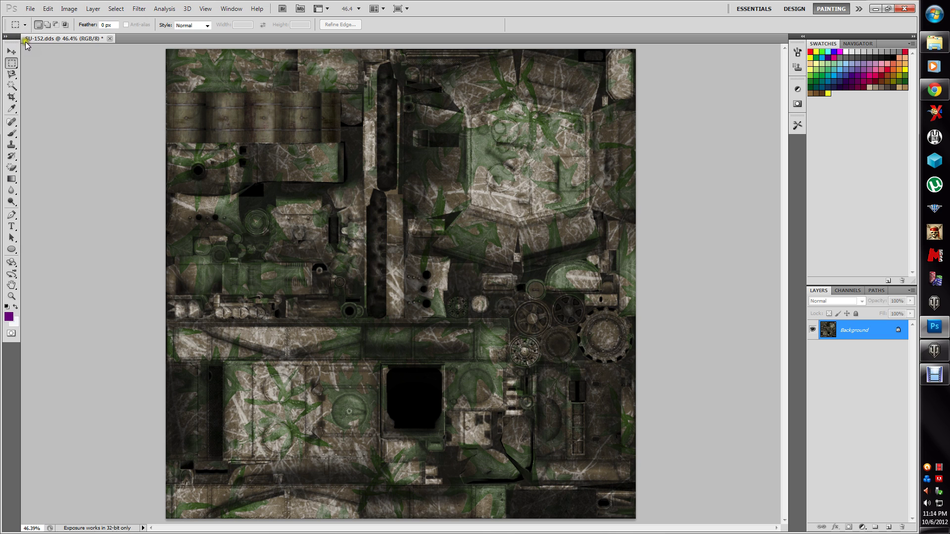
{"action": "left_click", "coordinate": [30, 9]}
Step: Save SU-152.dds as DXT5 DDS with normal map conversion set to Normalize only
{"action": "left_click", "coordinate": [37, 150]}
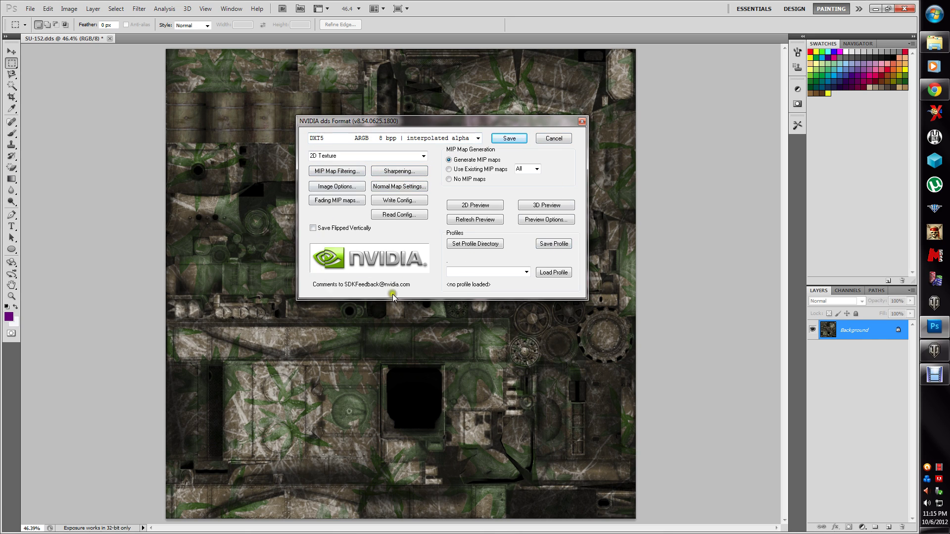
{"action": "left_click", "coordinate": [398, 187]}
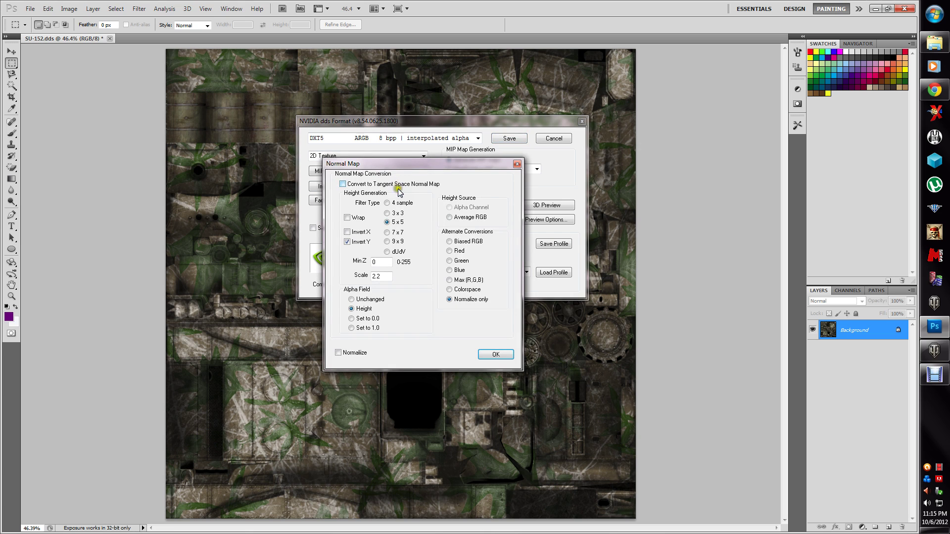
{"action": "left_click", "coordinate": [448, 299]}
{"action": "left_click", "coordinate": [489, 353]}
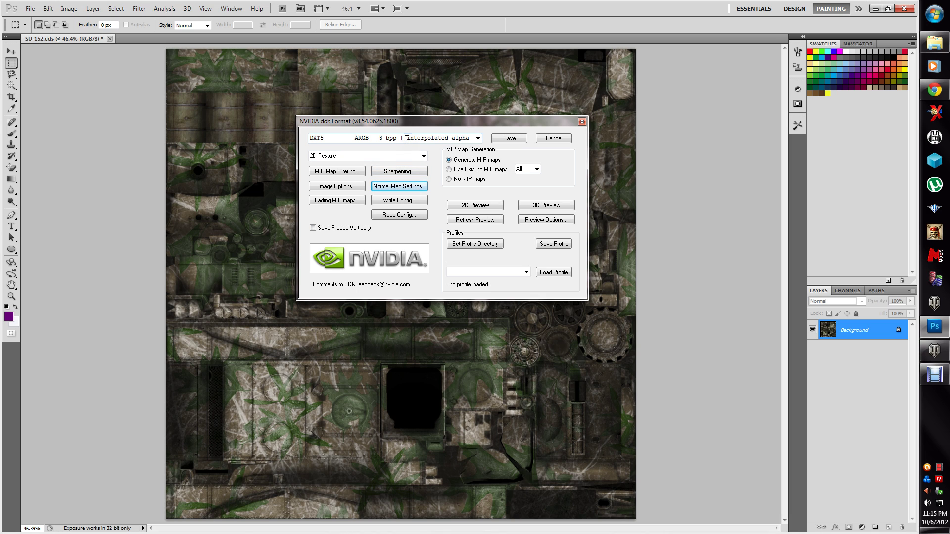
{"action": "left_click", "coordinate": [510, 140]}
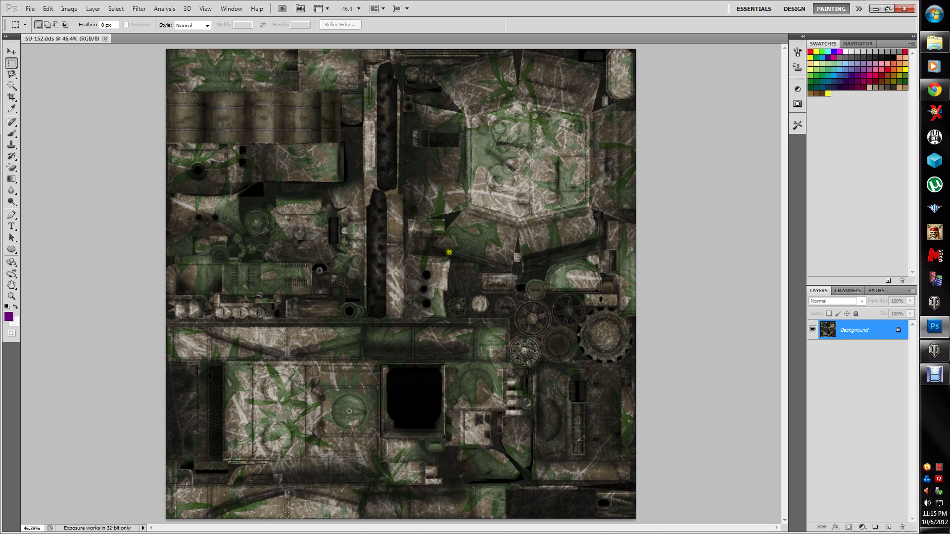
Step: Apply a Black & White adjustment with the Darker preset to the flattened camo texture
{"action": "left_click", "coordinate": [64, 15]}
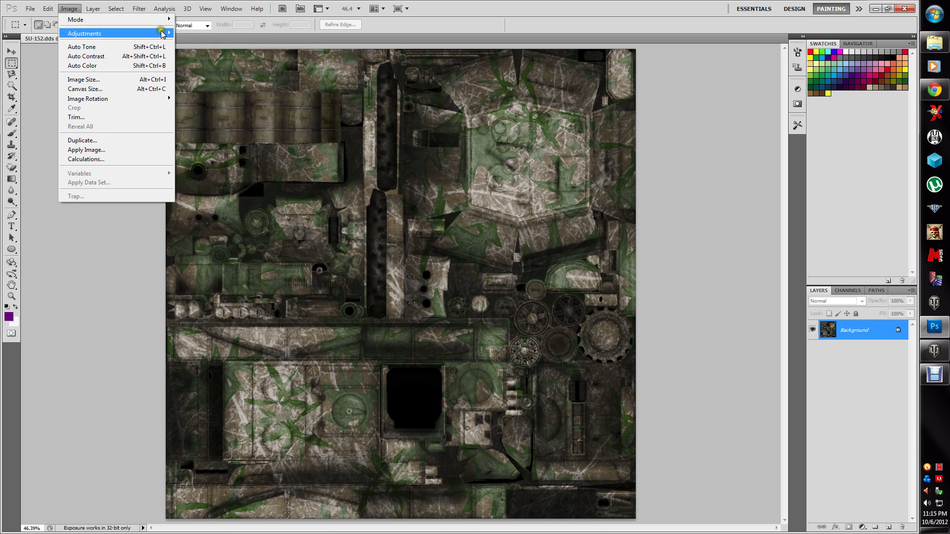
{"action": "mouse_move", "coordinate": [169, 33]}
{"action": "left_click", "coordinate": [198, 104]}
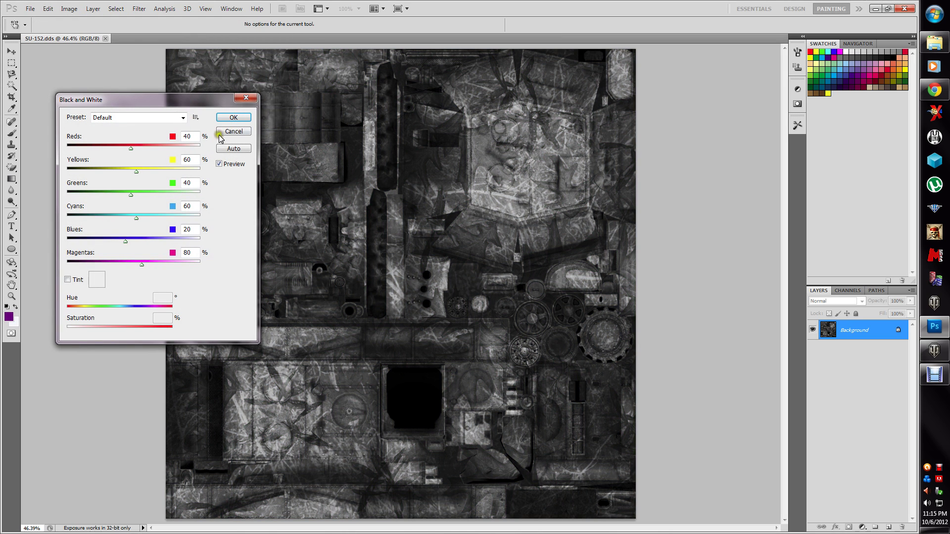
{"action": "left_click", "coordinate": [183, 117]}
{"action": "left_click", "coordinate": [125, 157]}
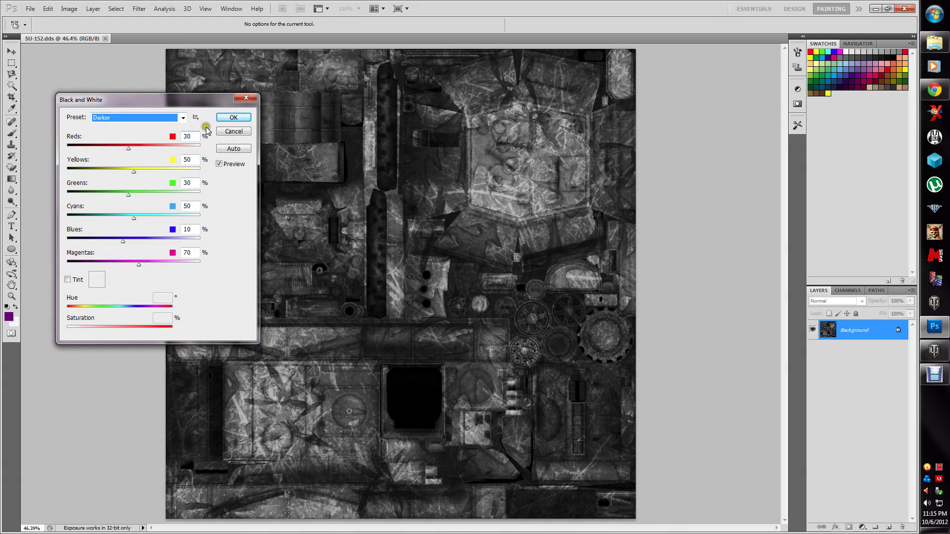
{"action": "left_click", "coordinate": [233, 117]}
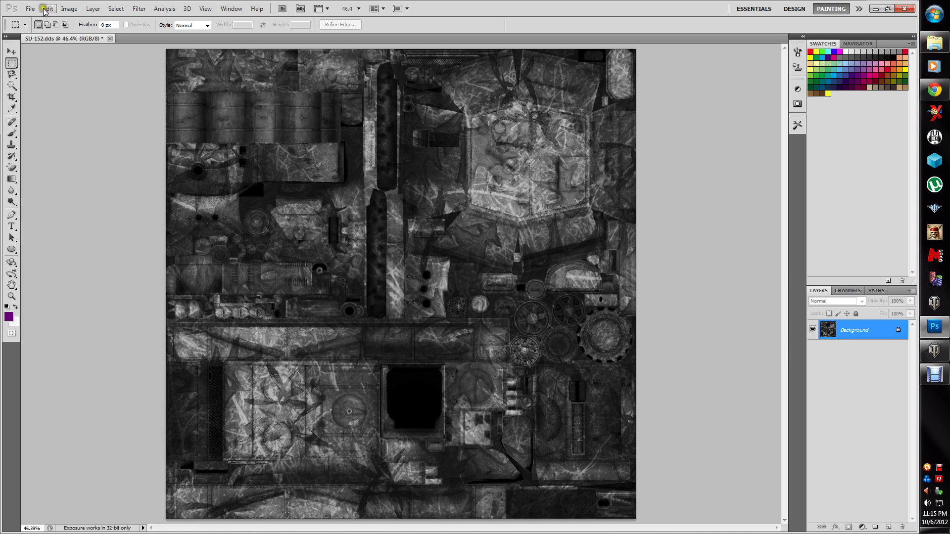
Step: Apply Brightness/Contrast with brightness 33 and contrast 0 to the greyscale texture
{"action": "left_click", "coordinate": [68, 8]}
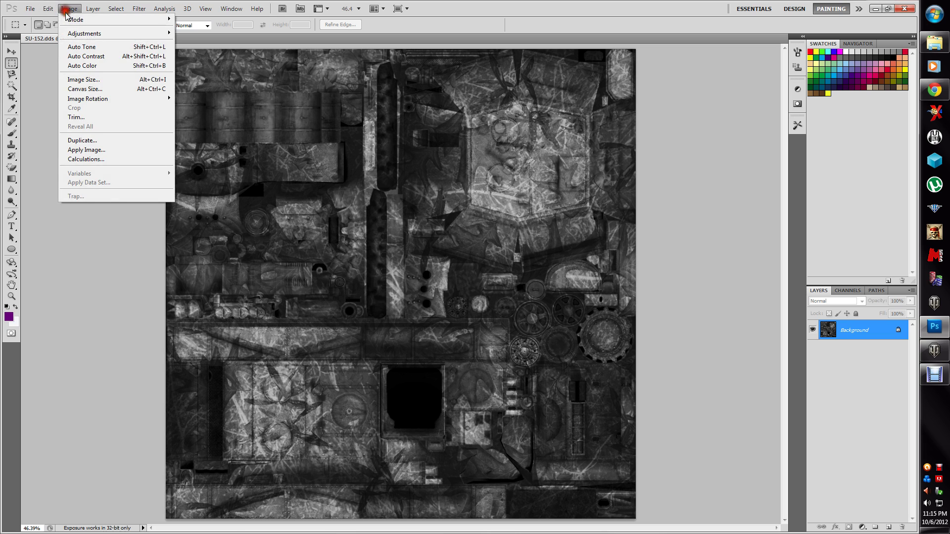
{"action": "mouse_move", "coordinate": [136, 34]}
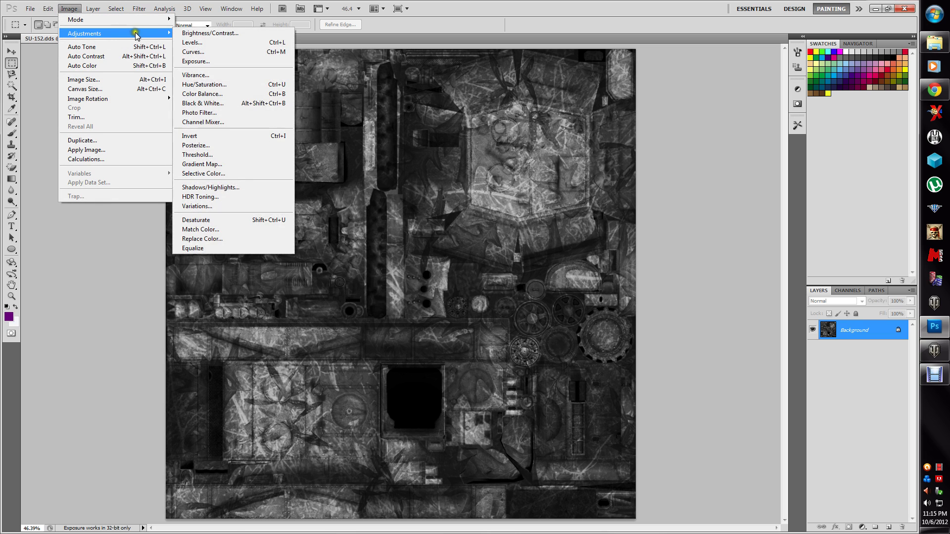
{"action": "left_click", "coordinate": [200, 33]}
{"action": "left_click", "coordinate": [451, 178]}
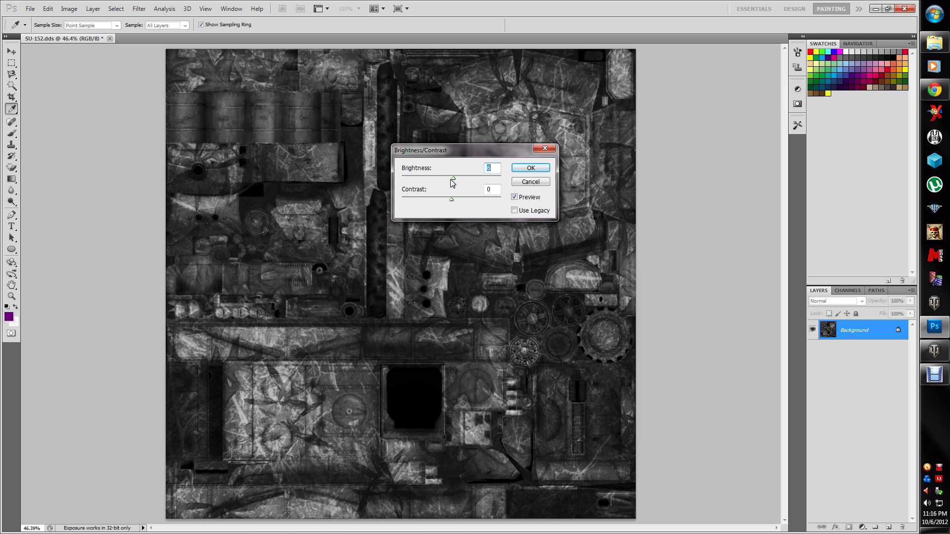
{"action": "key", "text": "Up"}
{"action": "key", "text": "Up"}
{"action": "key", "text": "Up"}
{"action": "key", "text": "Up"}
{"action": "key", "text": "Up"}
{"action": "key", "text": "Up"}
{"action": "key", "text": "Up"}
{"action": "key", "text": "Up"}
{"action": "key", "text": "Up"}
{"action": "key", "text": "Up"}
{"action": "key", "text": "Up"}
{"action": "key", "text": "Up"}
{"action": "key", "text": "Up"}
{"action": "key", "text": "Up"}
{"action": "key", "text": "Up"}
{"action": "key", "text": "Up"}
{"action": "key", "text": "Up"}
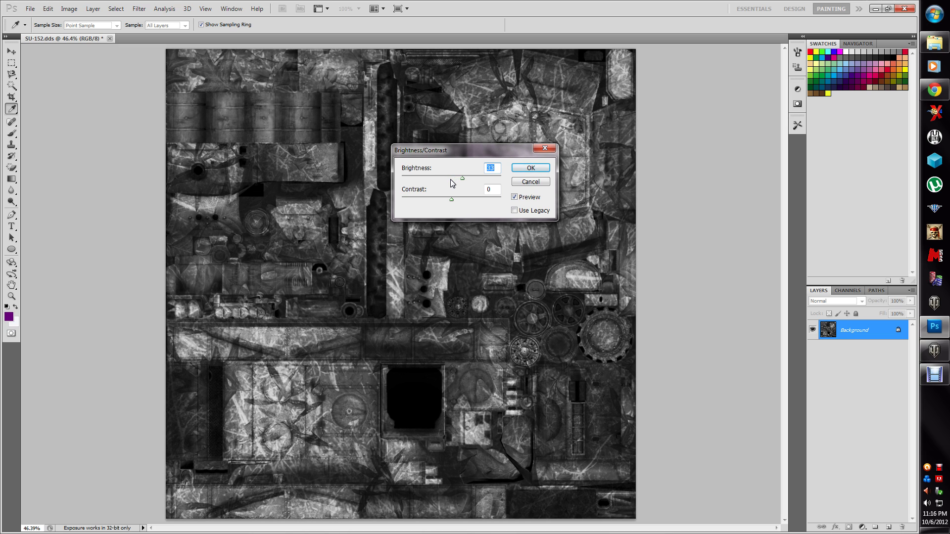
{"action": "left_click", "coordinate": [541, 168]}
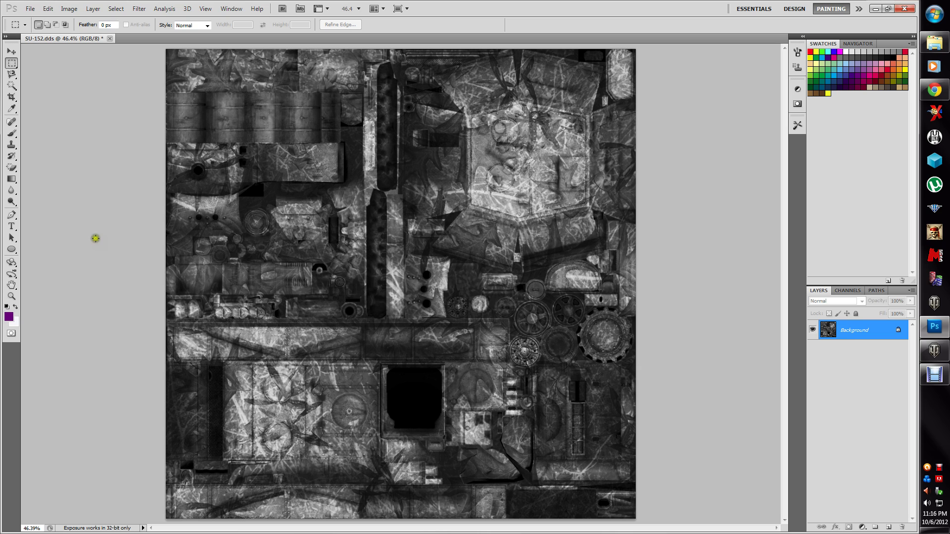
Step: Save the texture as SU-152_SM.dds in R18_SU-152, replacing the existing file
{"action": "left_click", "coordinate": [33, 8]}
{"action": "left_click", "coordinate": [36, 161]}
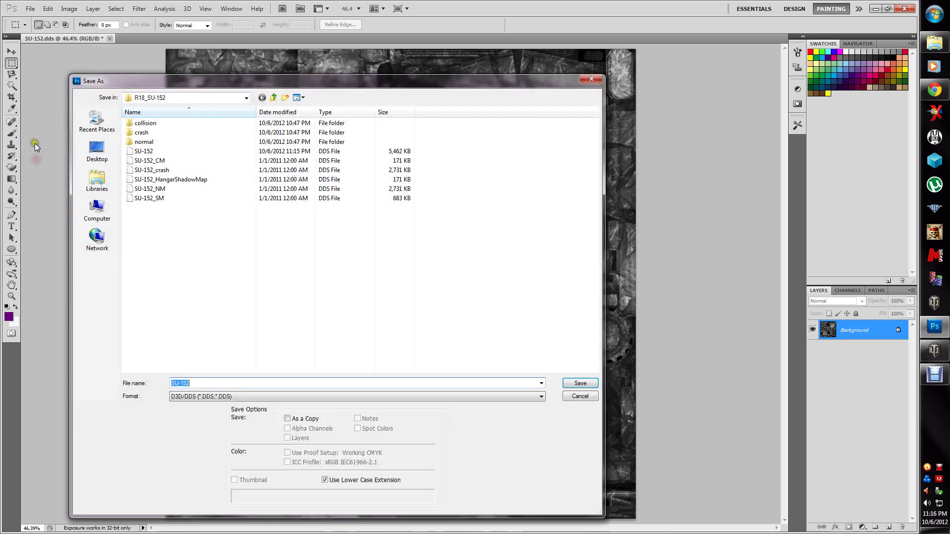
{"action": "left_click", "coordinate": [148, 198]}
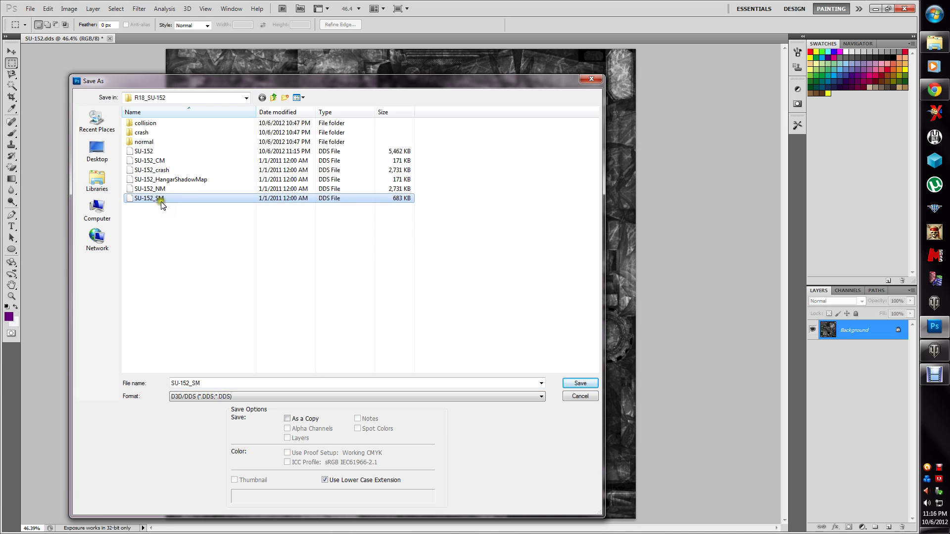
{"action": "left_click", "coordinate": [585, 383]}
{"action": "left_click", "coordinate": [445, 204]}
{"action": "left_click", "coordinate": [502, 139]}
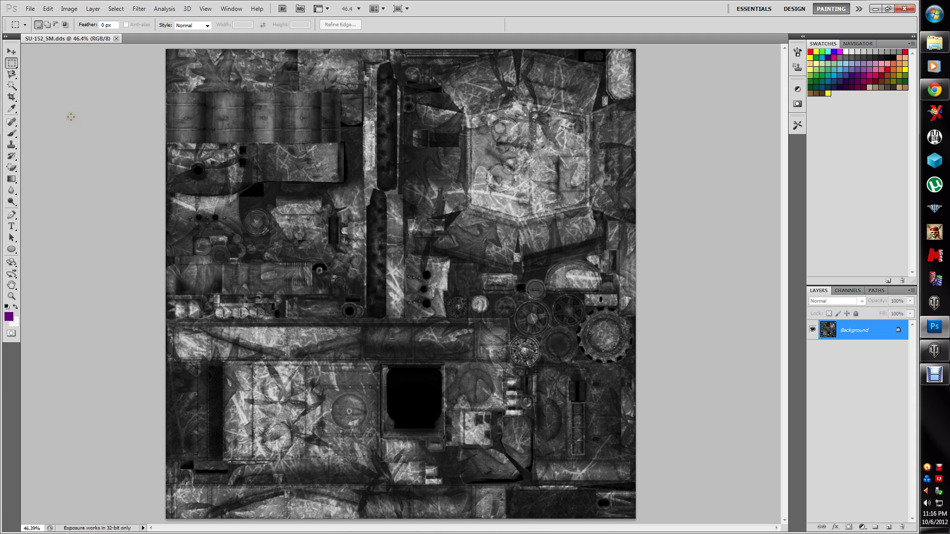
Step: Run NVIDIA NormalMapFilter on SU-152_SM with Alpha Blending, Filter, Invert Y and scale 2.2
{"action": "left_click", "coordinate": [53, 143]}
{"action": "left_click", "coordinate": [143, 9]}
{"action": "mouse_move", "coordinate": [183, 226]}
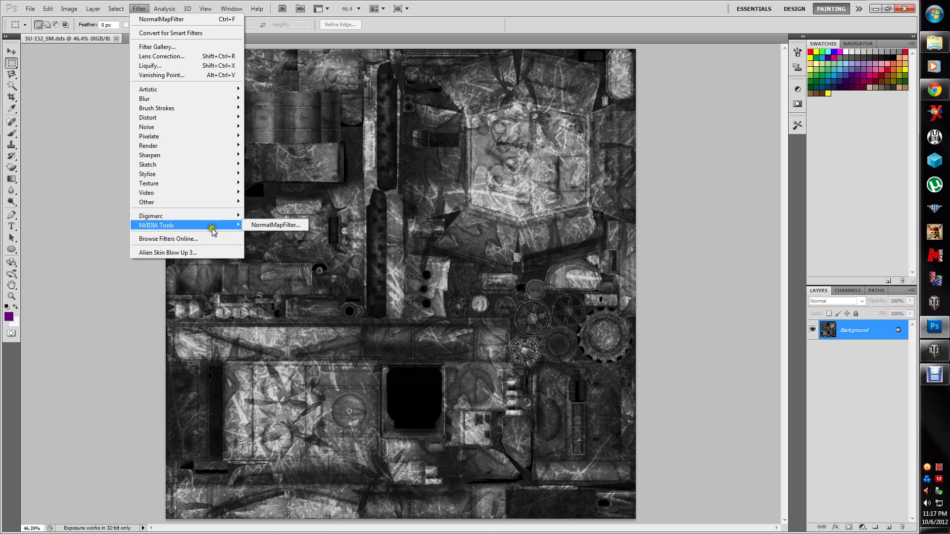
{"action": "left_click", "coordinate": [258, 226]}
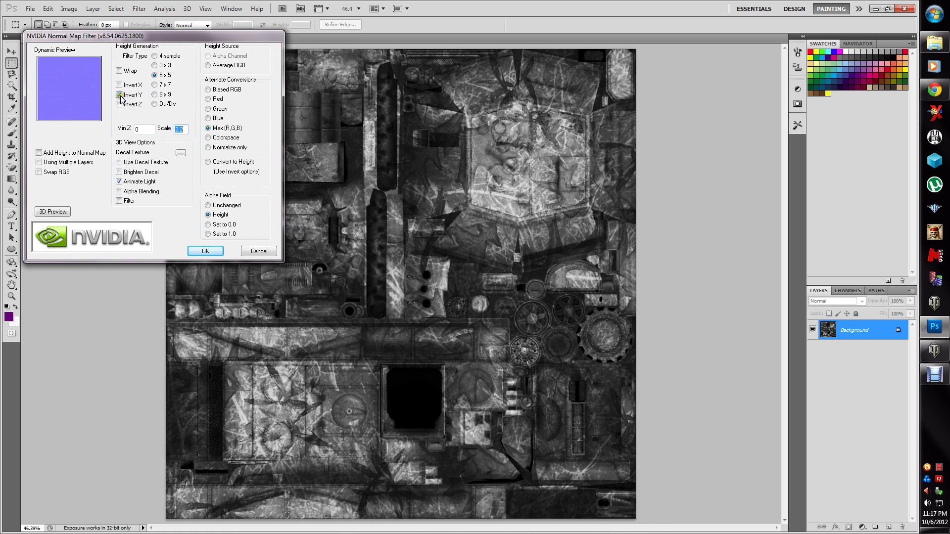
{"action": "left_click", "coordinate": [131, 137]}
{"action": "left_click", "coordinate": [119, 191]}
{"action": "left_click", "coordinate": [119, 200]}
{"action": "left_click", "coordinate": [239, 128]}
{"action": "left_click", "coordinate": [210, 214]}
{"action": "left_click", "coordinate": [190, 251]}
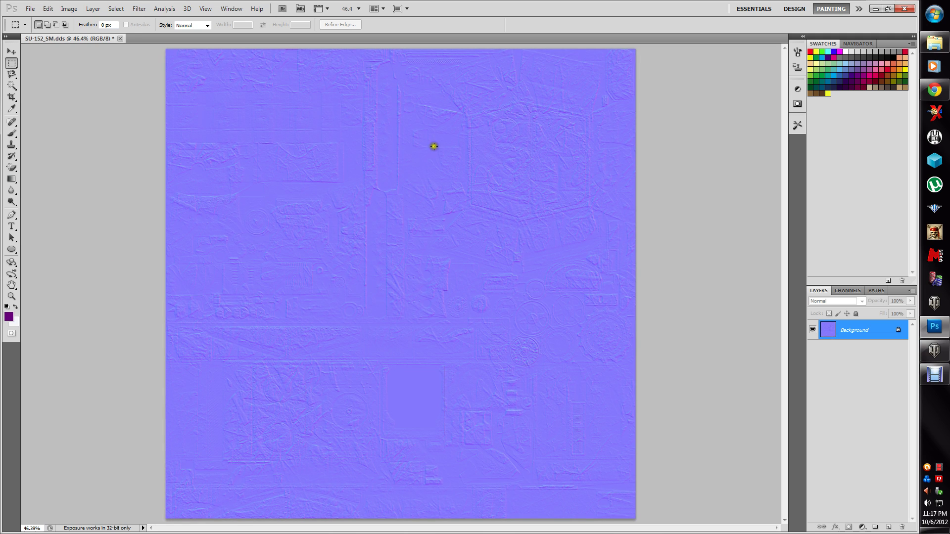
Step: Duplicate the Background layer and set the Background copy's blend mode to Overlay
{"action": "left_click", "coordinate": [514, 266]}
{"action": "left_click", "coordinate": [863, 336]}
{"action": "left_click", "coordinate": [834, 336]}
{"action": "left_click", "coordinate": [852, 330]}
{"action": "right_click", "coordinate": [852, 333]}
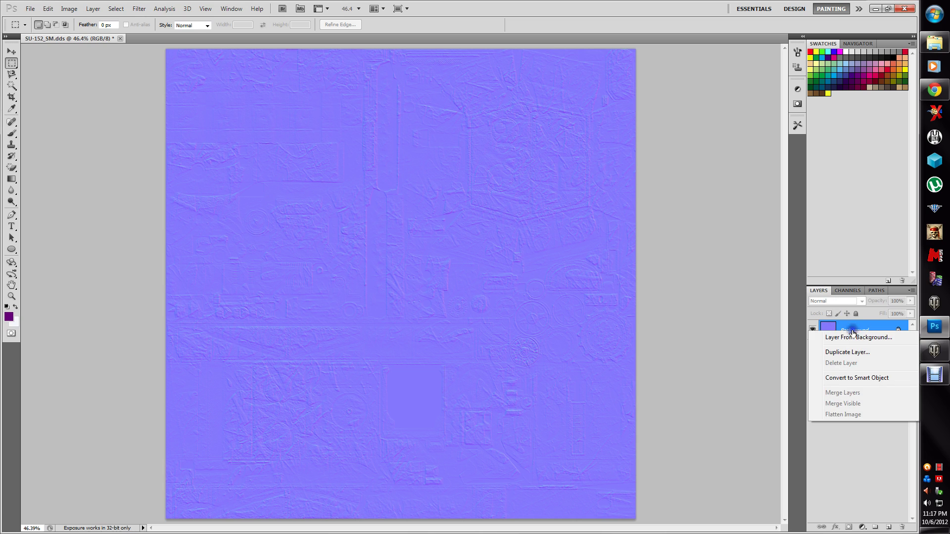
{"action": "left_click", "coordinate": [845, 352]}
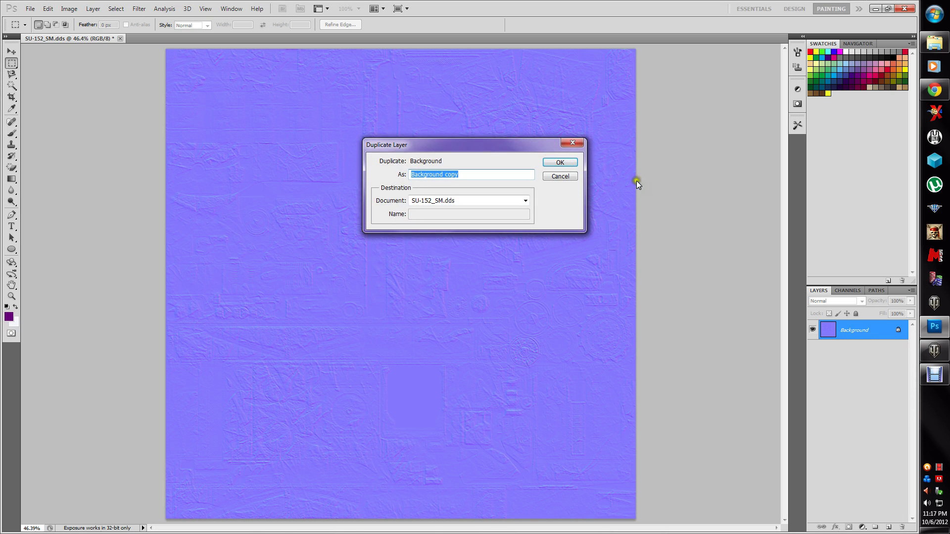
{"action": "left_click", "coordinate": [560, 163]}
{"action": "left_click", "coordinate": [841, 301]}
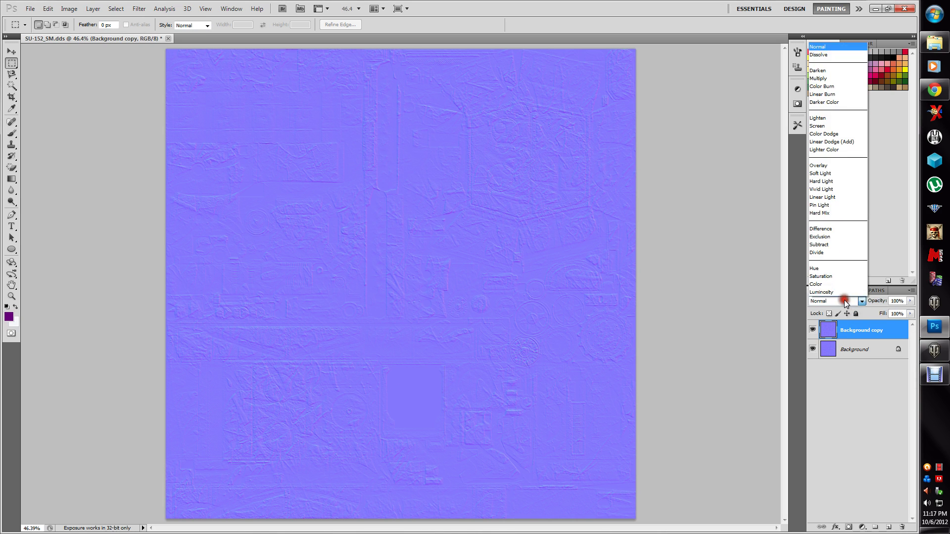
{"action": "left_click", "coordinate": [814, 164]}
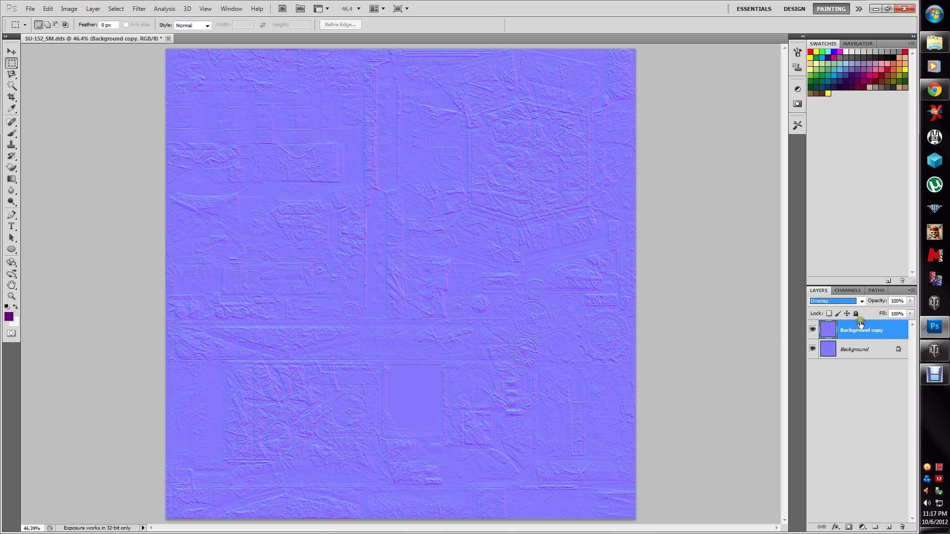
Step: Duplicate Background copy to create Background copy 2
{"action": "right_click", "coordinate": [859, 338]}
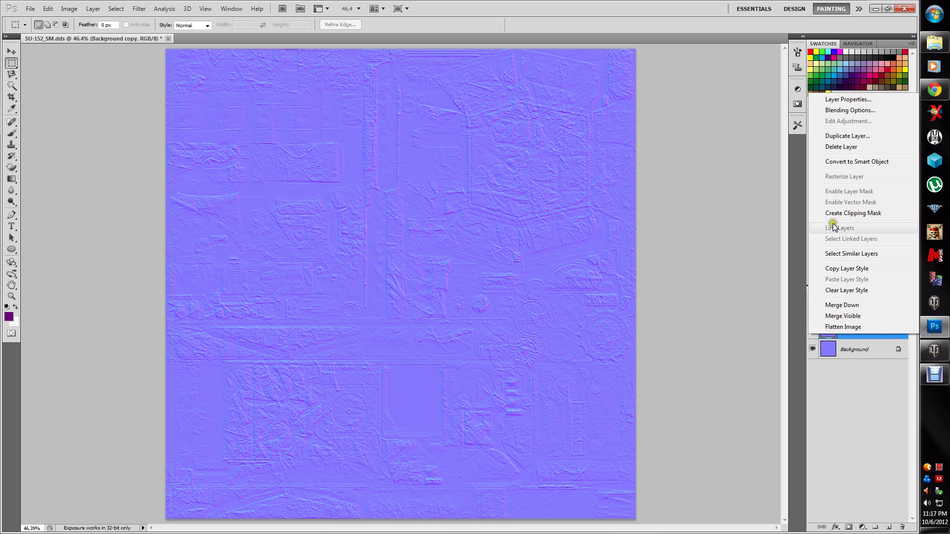
{"action": "left_click", "coordinate": [836, 136]}
{"action": "left_click", "coordinate": [558, 163]}
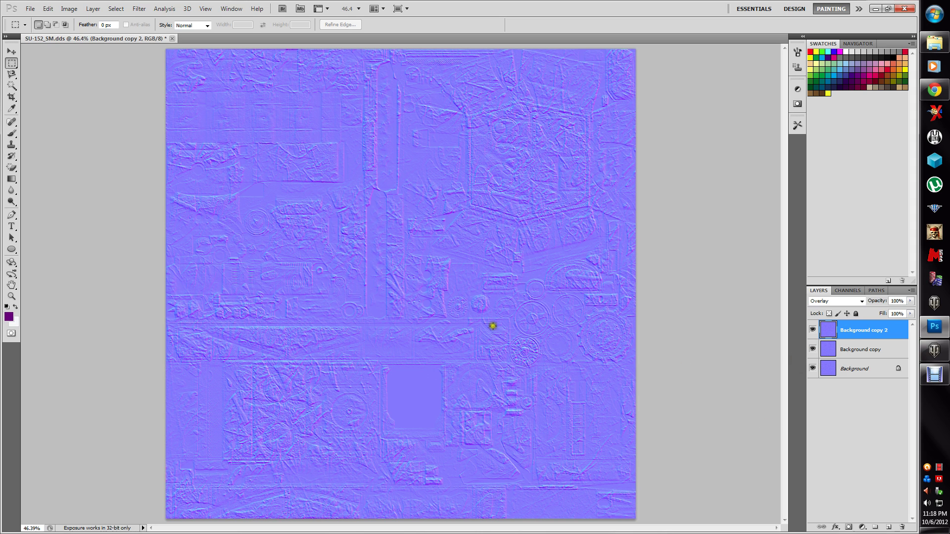
Step: Flatten the three normal map layers into one Background layer
{"action": "left_click", "coordinate": [93, 9]}
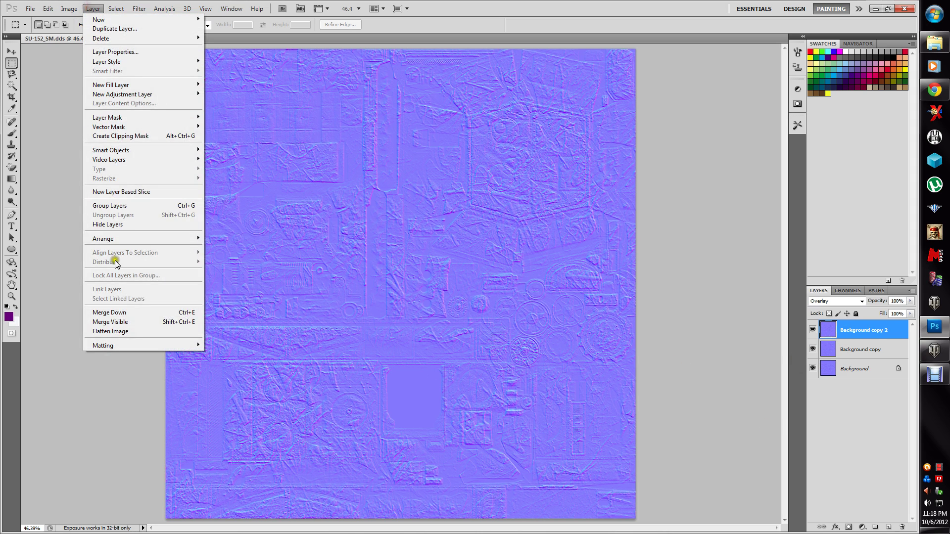
{"action": "left_click", "coordinate": [106, 332]}
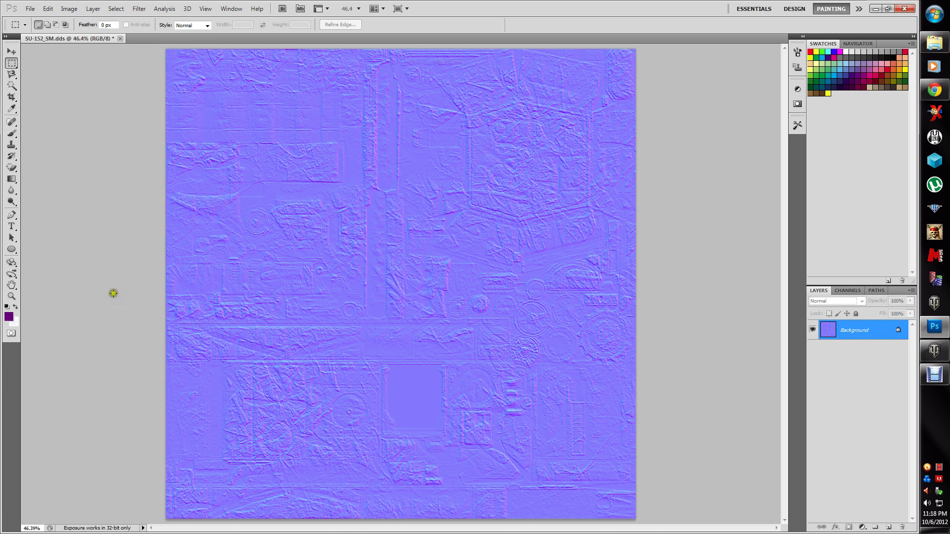
{"action": "left_click", "coordinate": [29, 9]}
{"action": "left_click", "coordinate": [41, 159]}
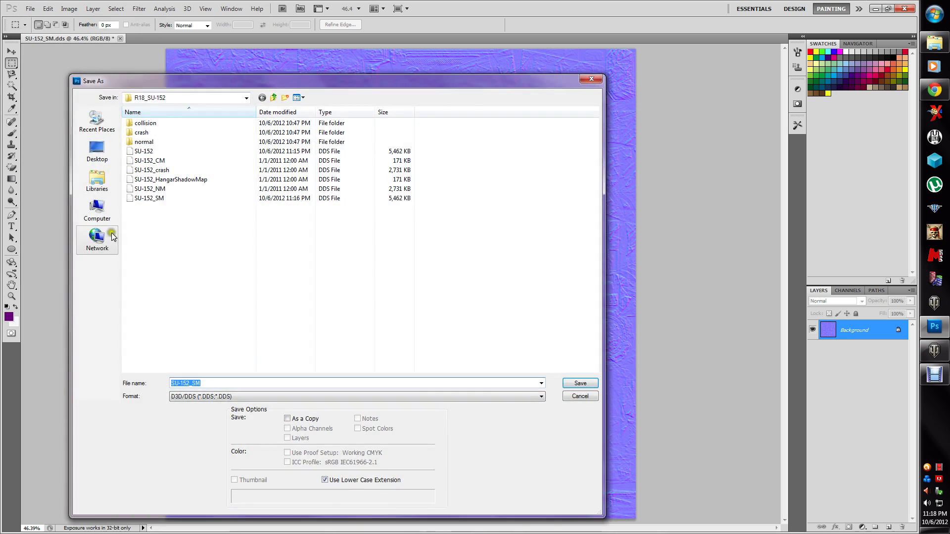
Step: Save the normal map over SU-152_NM.dds, accepting the normal map export settings
{"action": "left_click", "coordinate": [160, 190]}
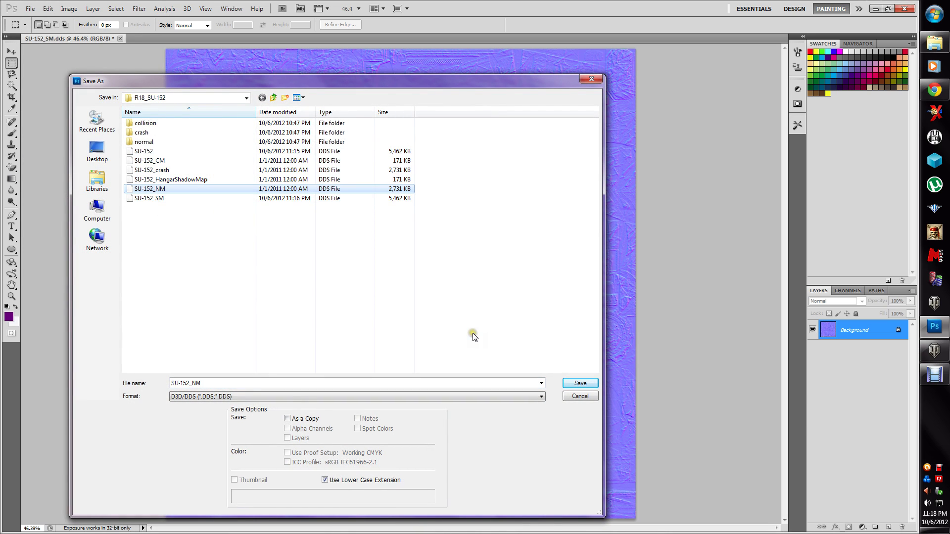
{"action": "left_click", "coordinate": [574, 384]}
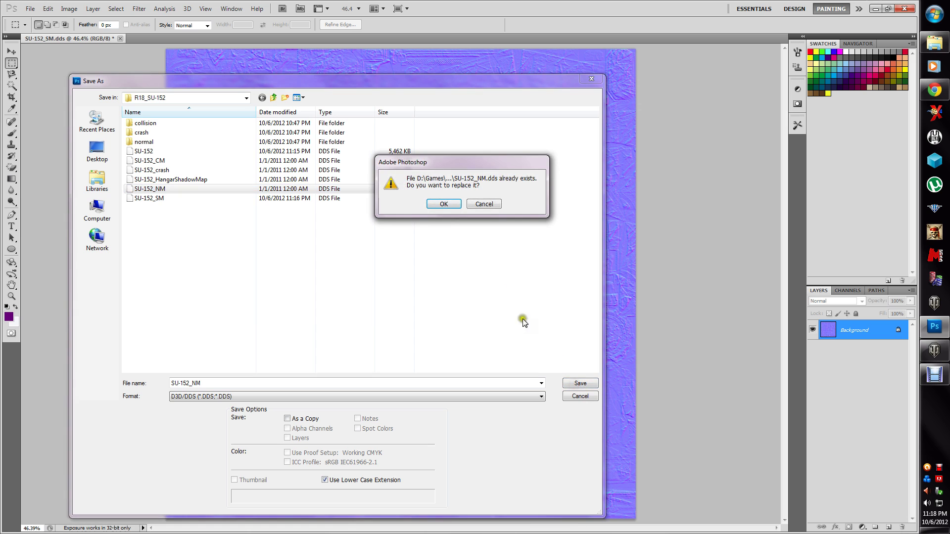
{"action": "left_click", "coordinate": [445, 203]}
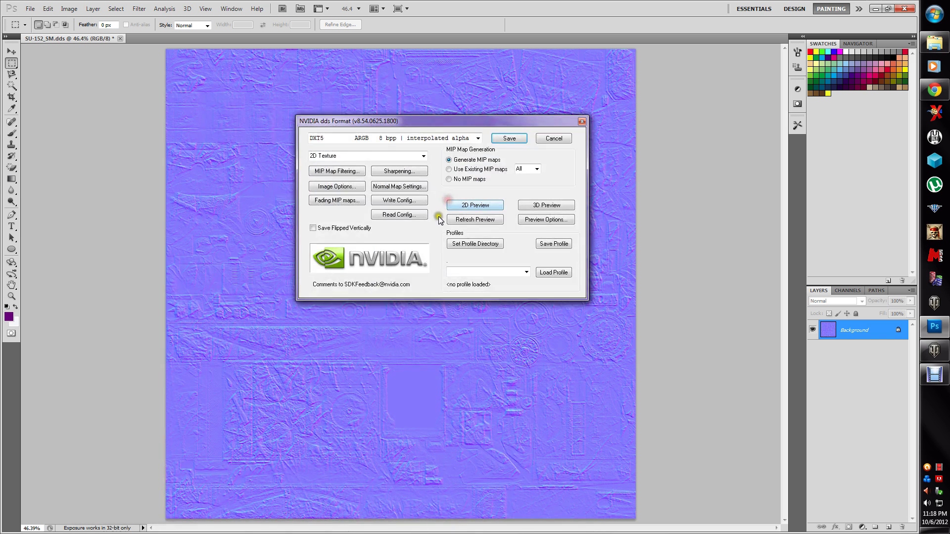
{"action": "left_click", "coordinate": [408, 191]}
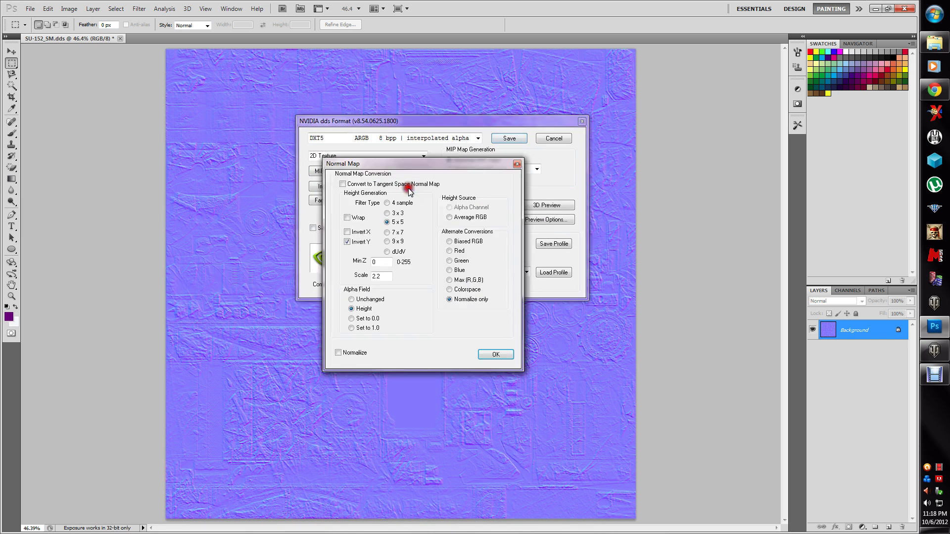
{"action": "left_click", "coordinate": [496, 355]}
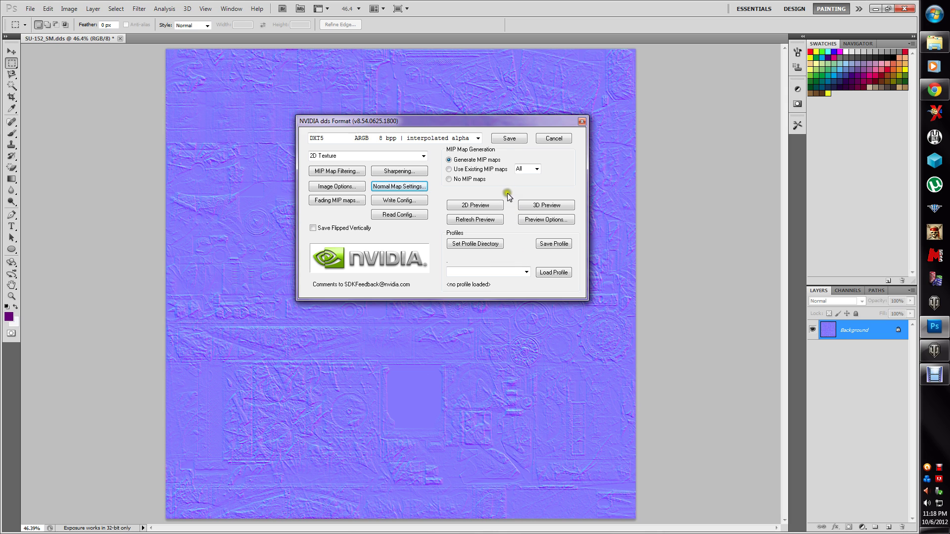
{"action": "left_click", "coordinate": [509, 139]}
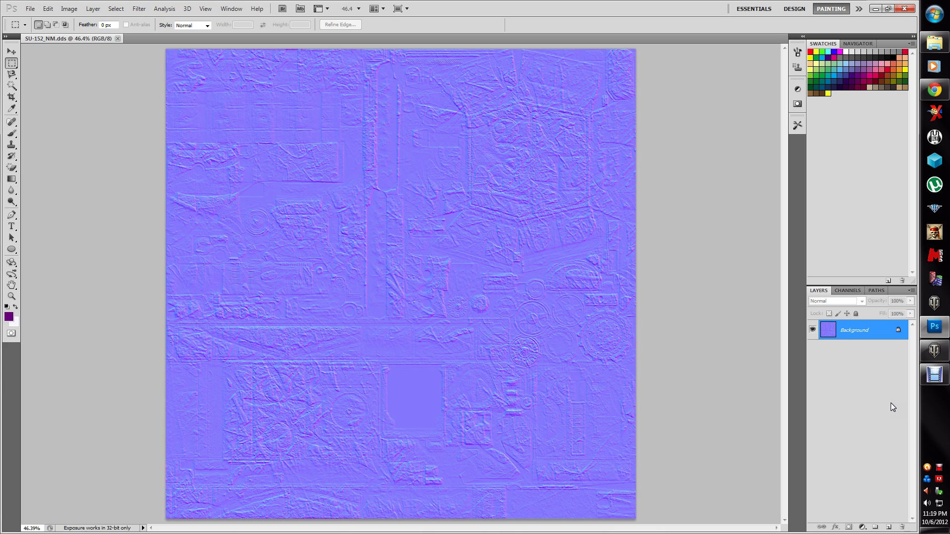
Step: Wait for the SU-152_NM.dds save to complete before switching to the World of Tanks client
{"action": "left_click", "coordinate": [912, 409]}
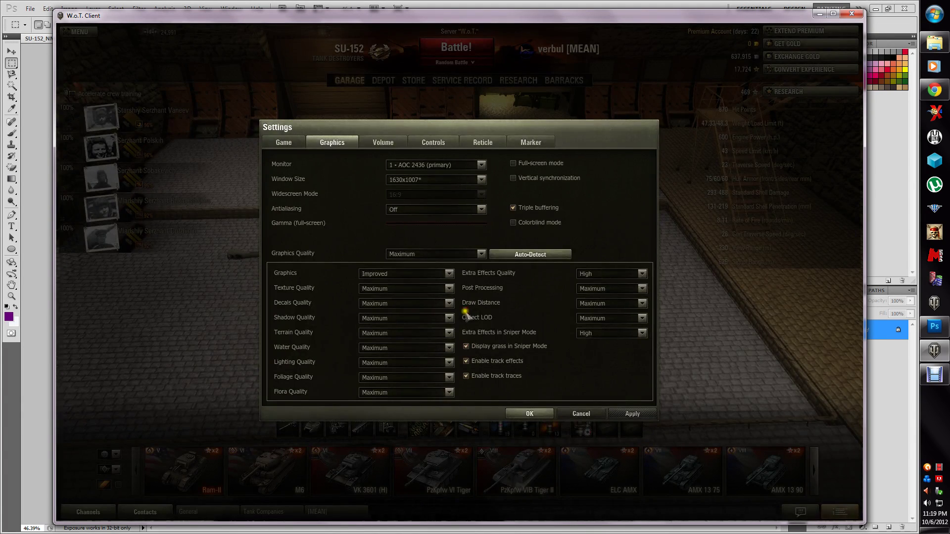
Step: Close the graphics settings and Game Menu, then load the PzKpfw VIB Tiger II in the garage
{"action": "left_click", "coordinate": [540, 414]}
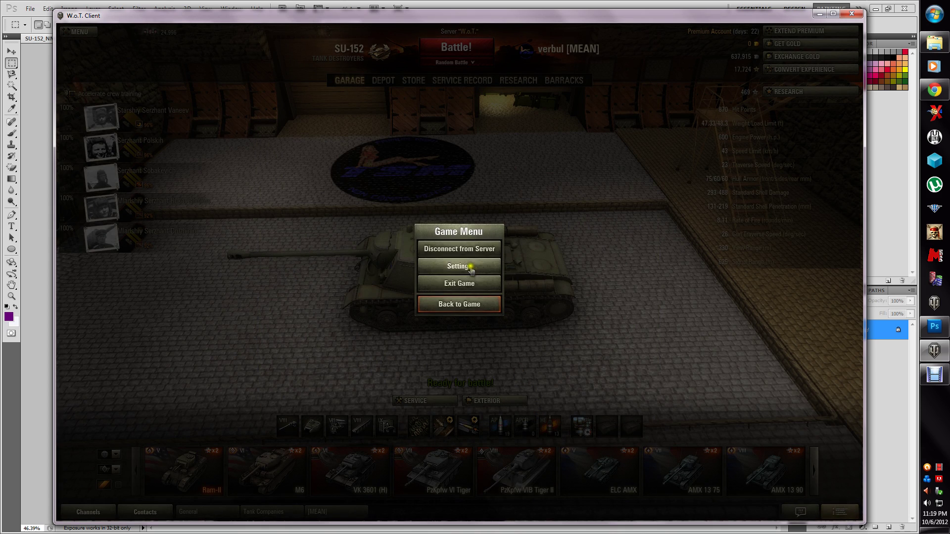
{"action": "left_click", "coordinate": [460, 305]}
{"action": "left_click_drag", "start_coordinate": [529, 341], "coordinate": [167, 320]}
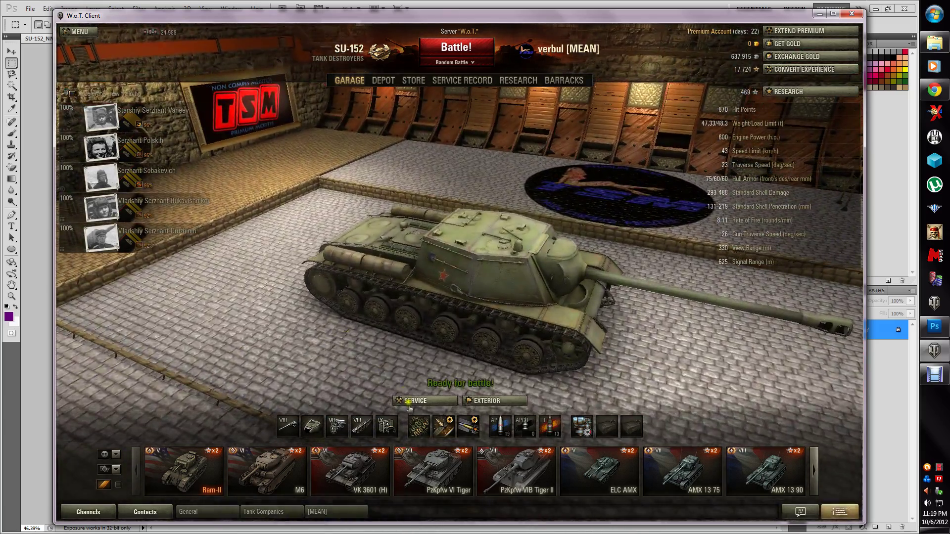
{"action": "left_click", "coordinate": [523, 488]}
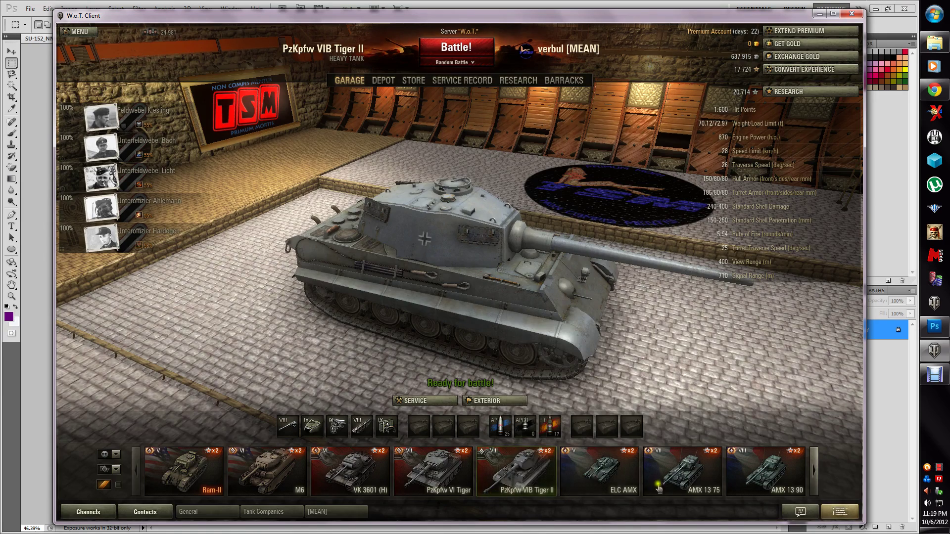
{"action": "scroll", "coordinate": [707, 486], "scroll_direction": "down", "scroll_amount": 7}
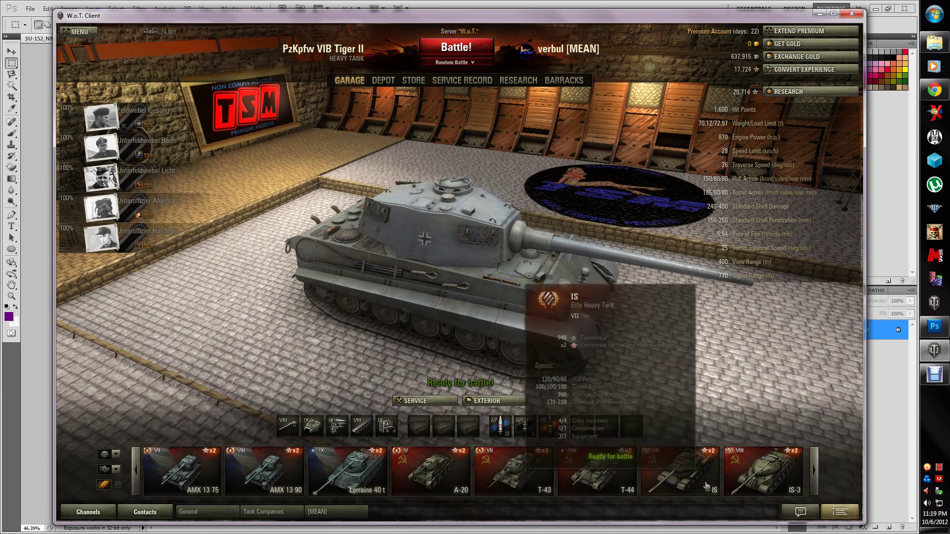
{"action": "scroll", "coordinate": [706, 486], "scroll_direction": "down", "scroll_amount": 5}
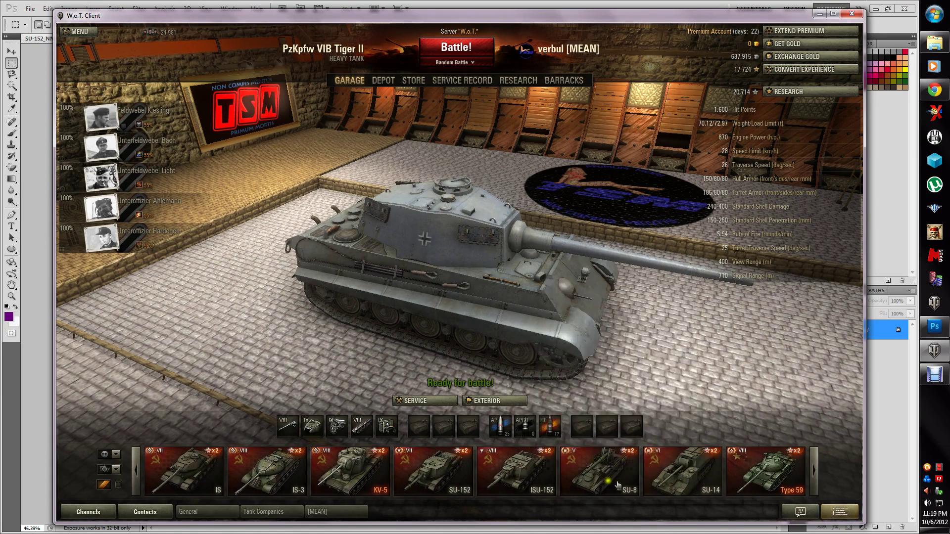
Step: Load the SU-152 and orbit to view its rear, left side and top
{"action": "left_click", "coordinate": [410, 484]}
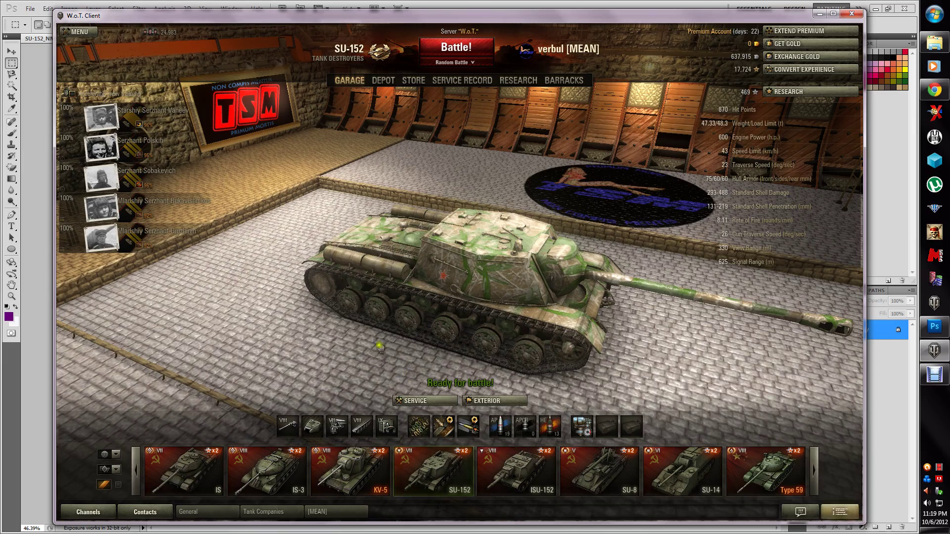
{"action": "left_click_drag", "start_coordinate": [305, 341], "coordinate": [460, 344]}
{"action": "left_click_drag", "start_coordinate": [551, 320], "coordinate": [361, 341]}
{"action": "left_click_drag", "start_coordinate": [256, 291], "coordinate": [486, 308]}
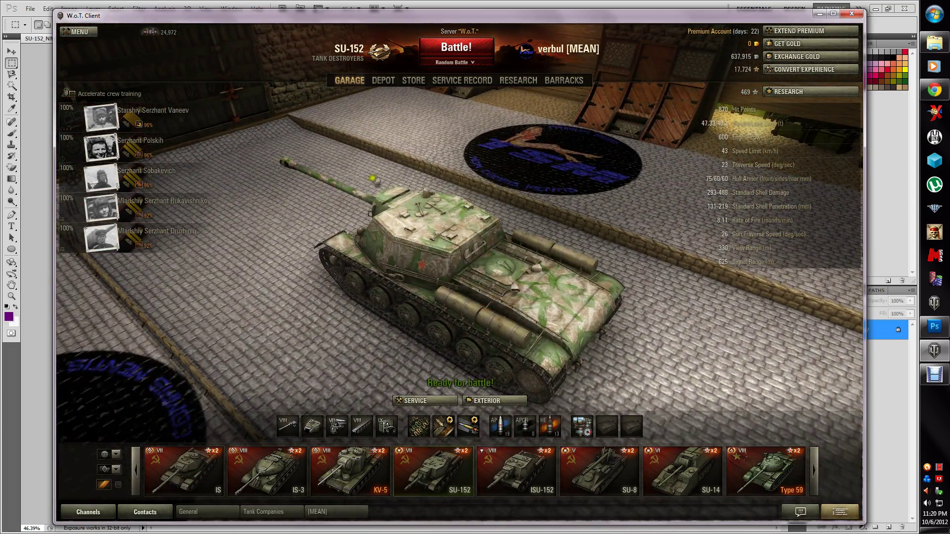
Step: Zoom in and orbit the SU-152 from front-left to its sides to inspect the leaf camouflage
{"action": "left_click_drag", "start_coordinate": [272, 344], "coordinate": [453, 304]}
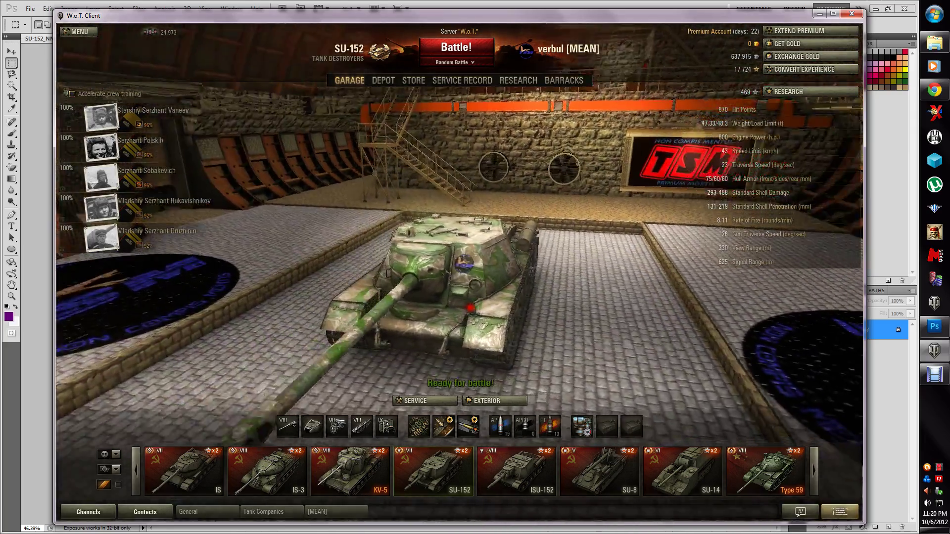
{"action": "scroll", "coordinate": [476, 312], "scroll_direction": "up", "scroll_amount": 5}
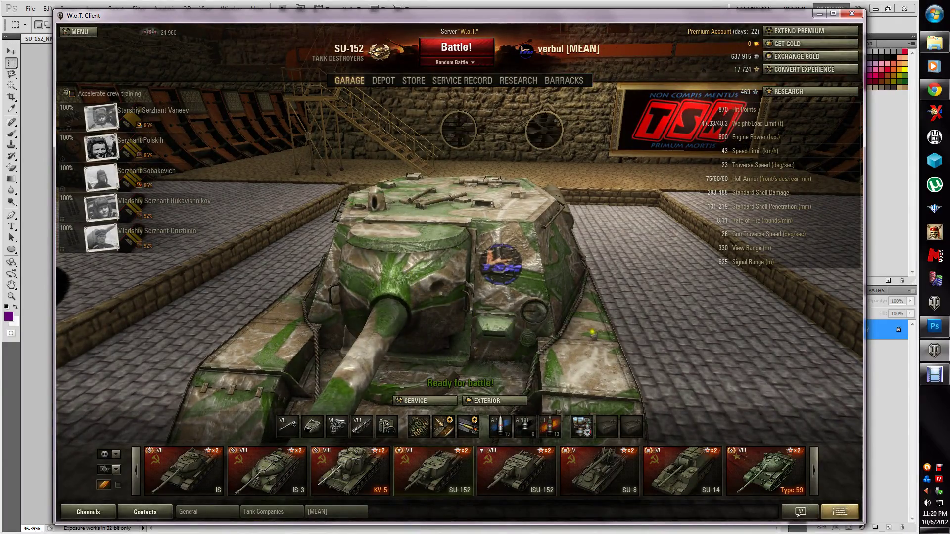
{"action": "left_click_drag", "start_coordinate": [592, 334], "coordinate": [487, 403]}
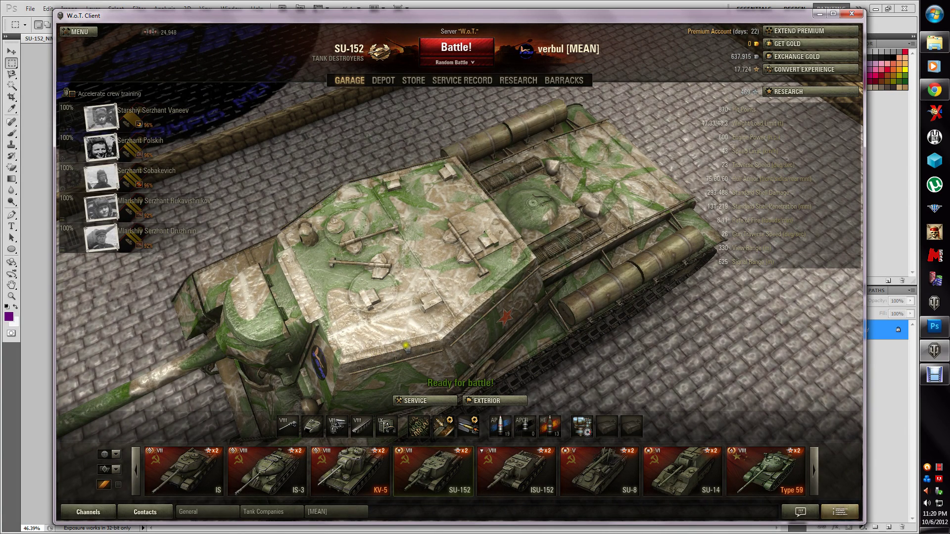
{"action": "left_click_drag", "start_coordinate": [623, 381], "coordinate": [258, 320]}
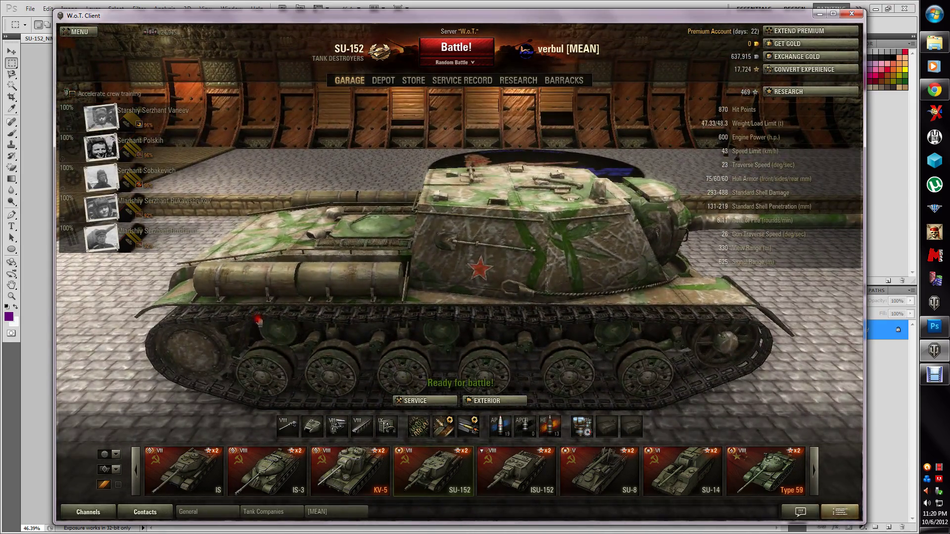